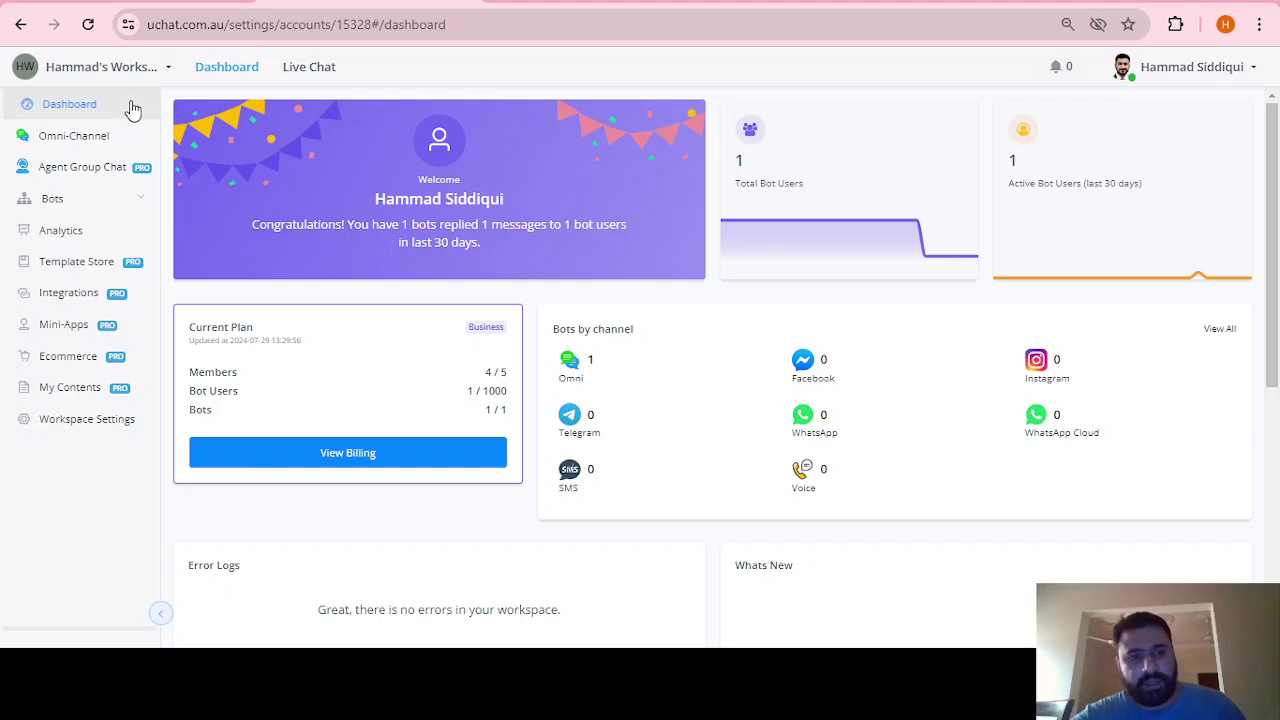
- Go to Integrations, open the Coze settings, and focus its empty Api Key field
left_click(78, 310)
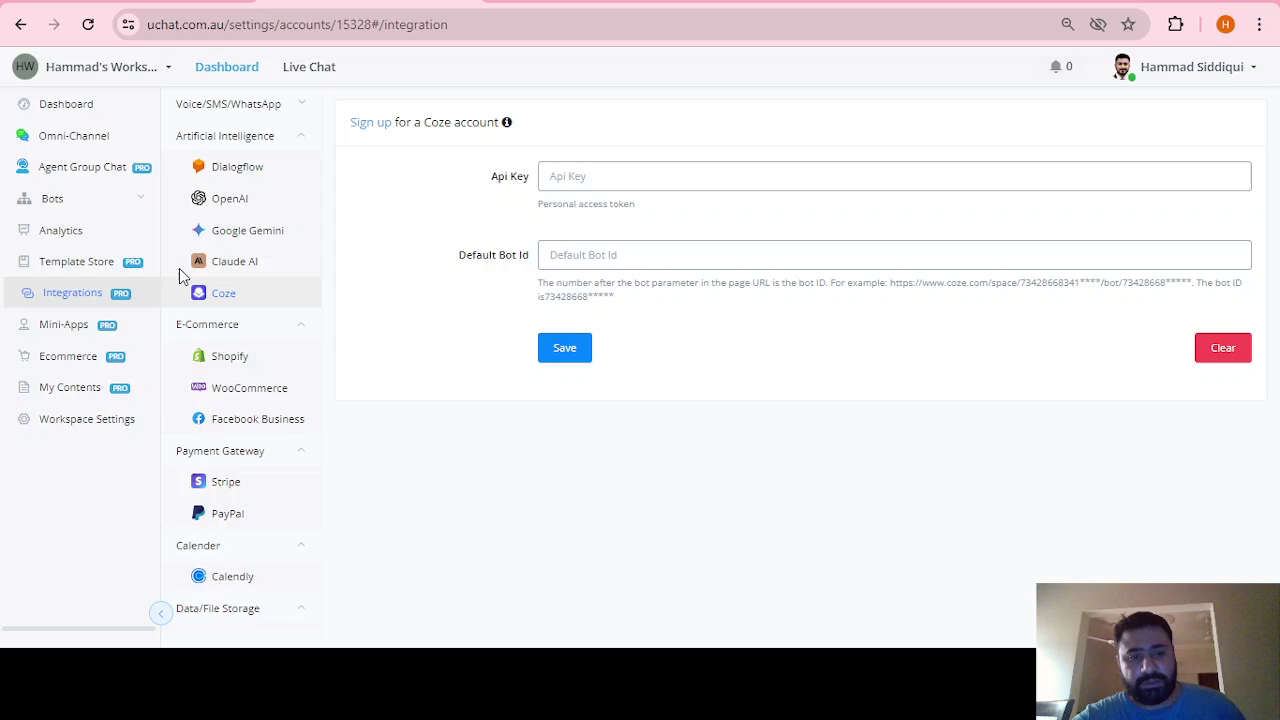
left_click(218, 293)
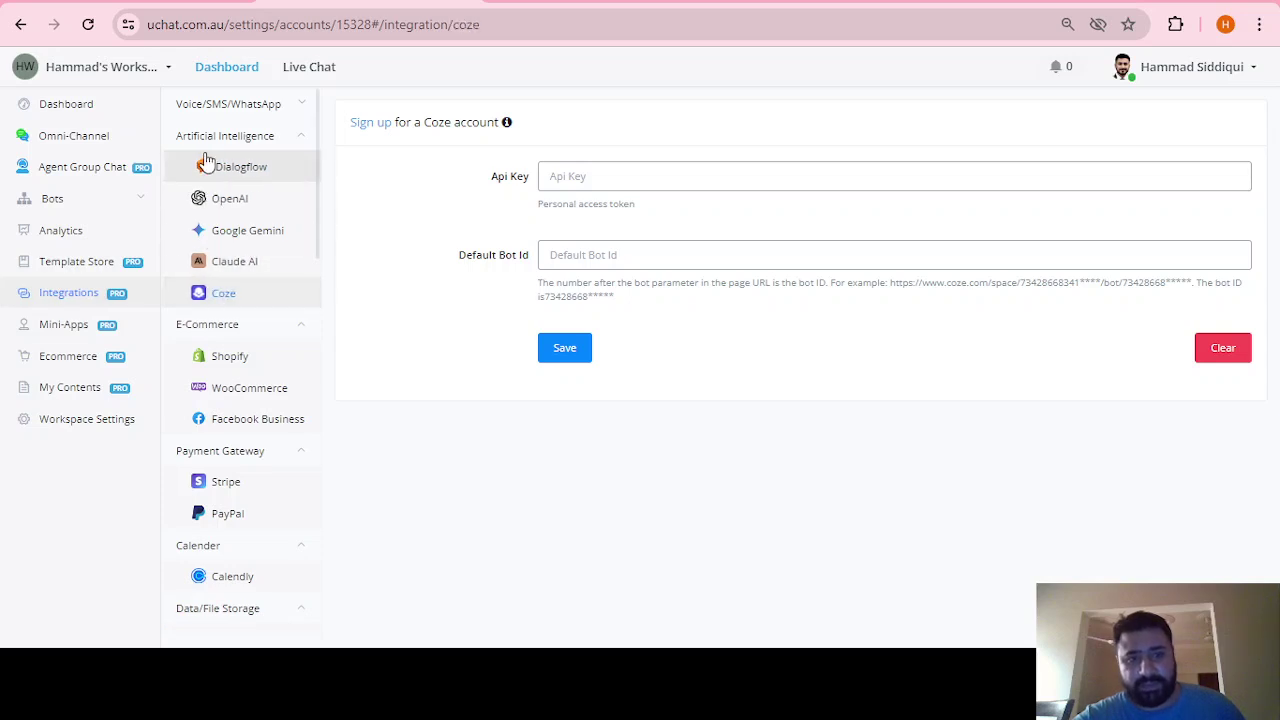
left_click(208, 266)
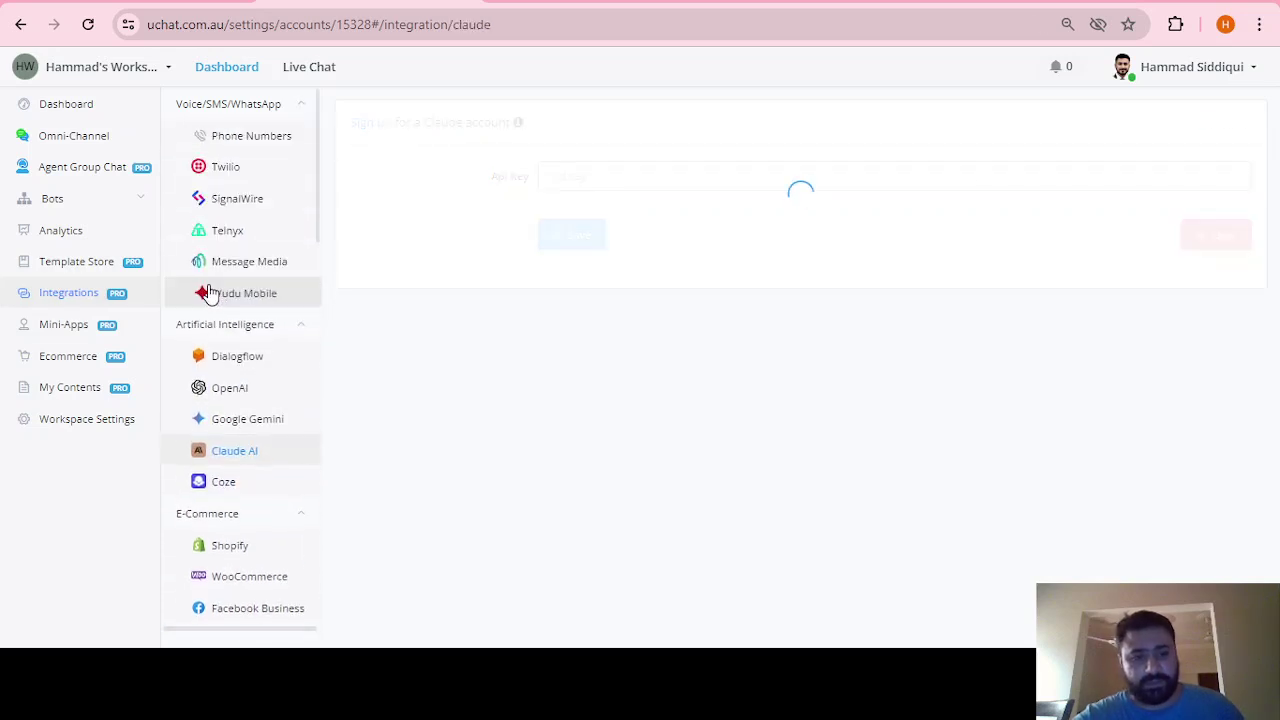
left_click(205, 490)
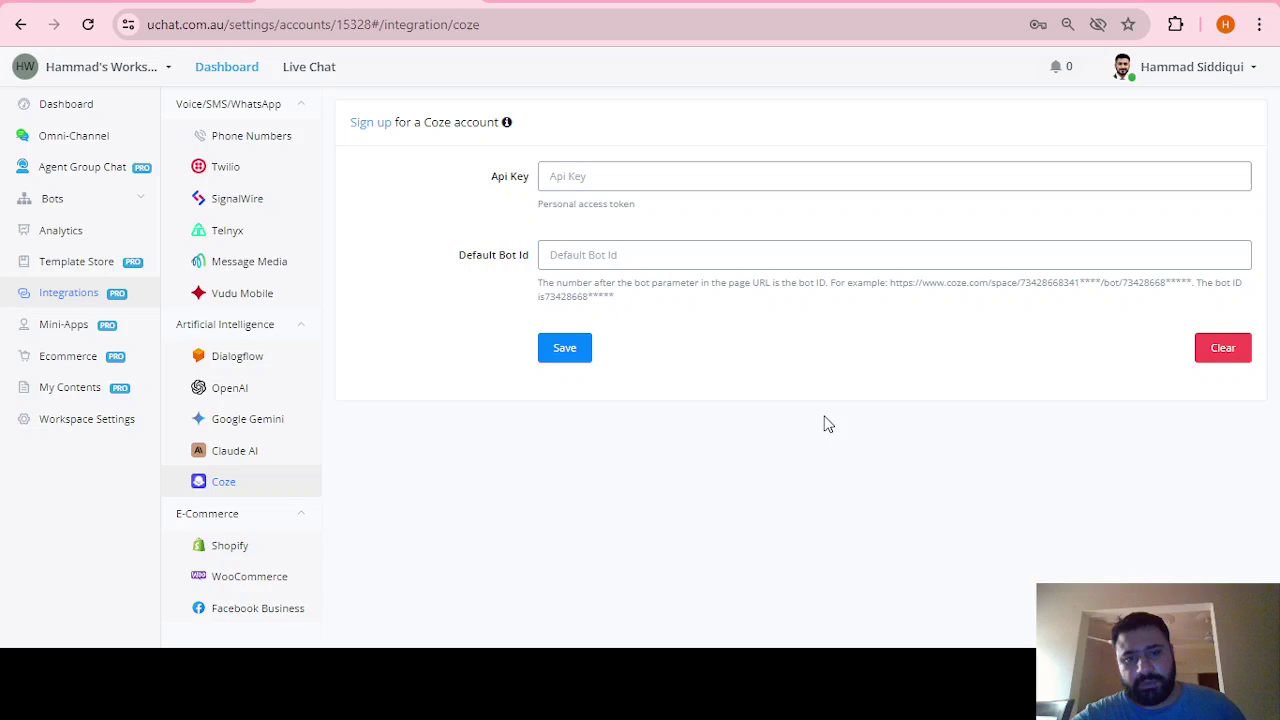
left_click(589, 177)
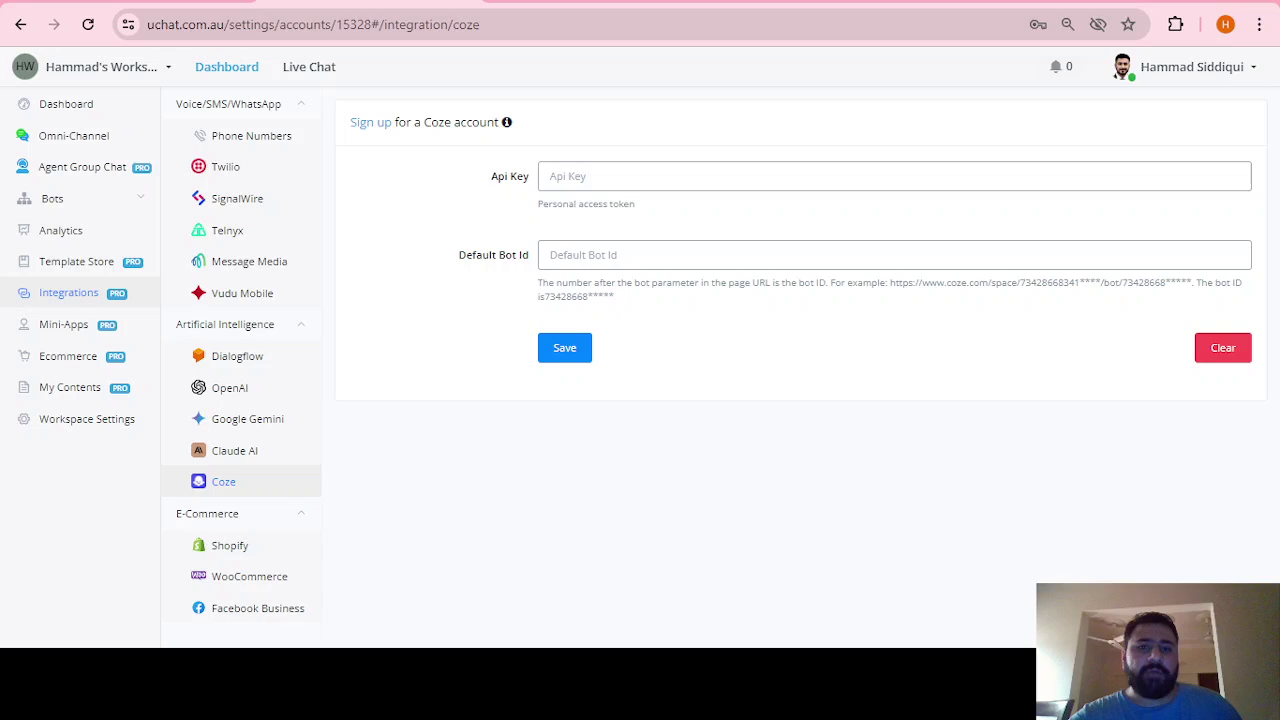
- In the Coze site, go to Coze API and show the Authorization page's personal access tokens
key("ctrl+Tab")
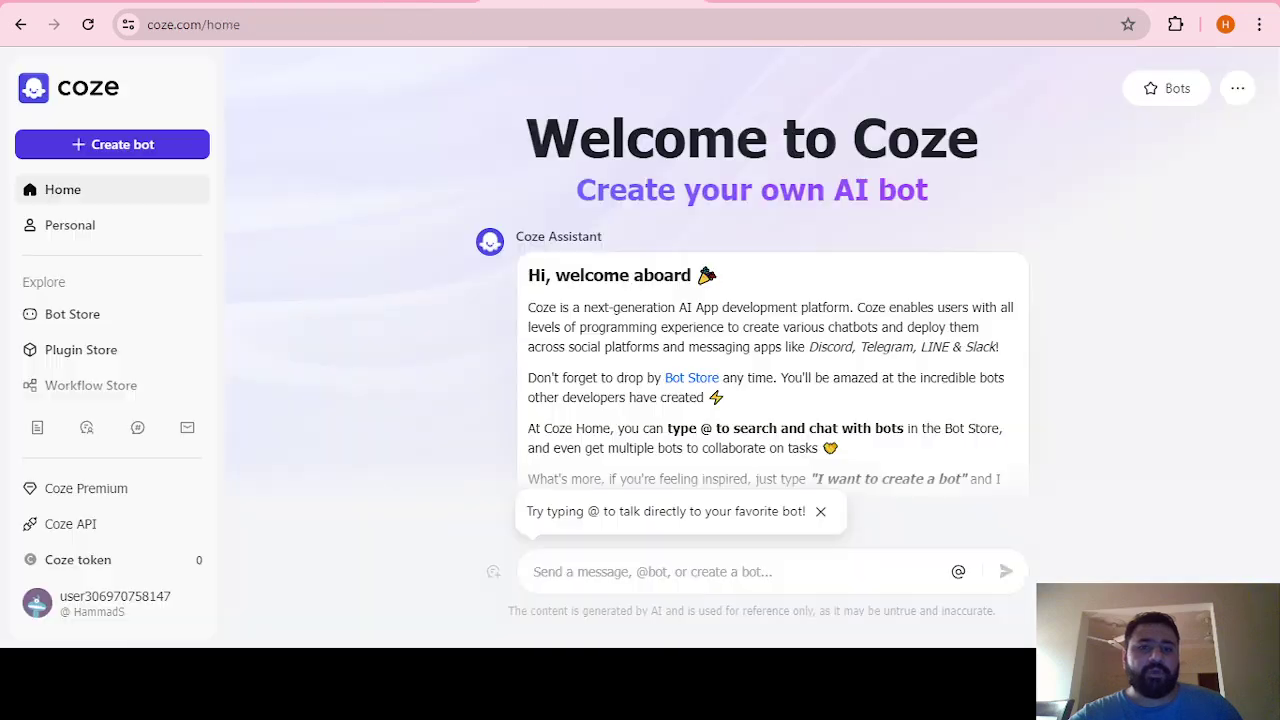
left_click(109, 529)
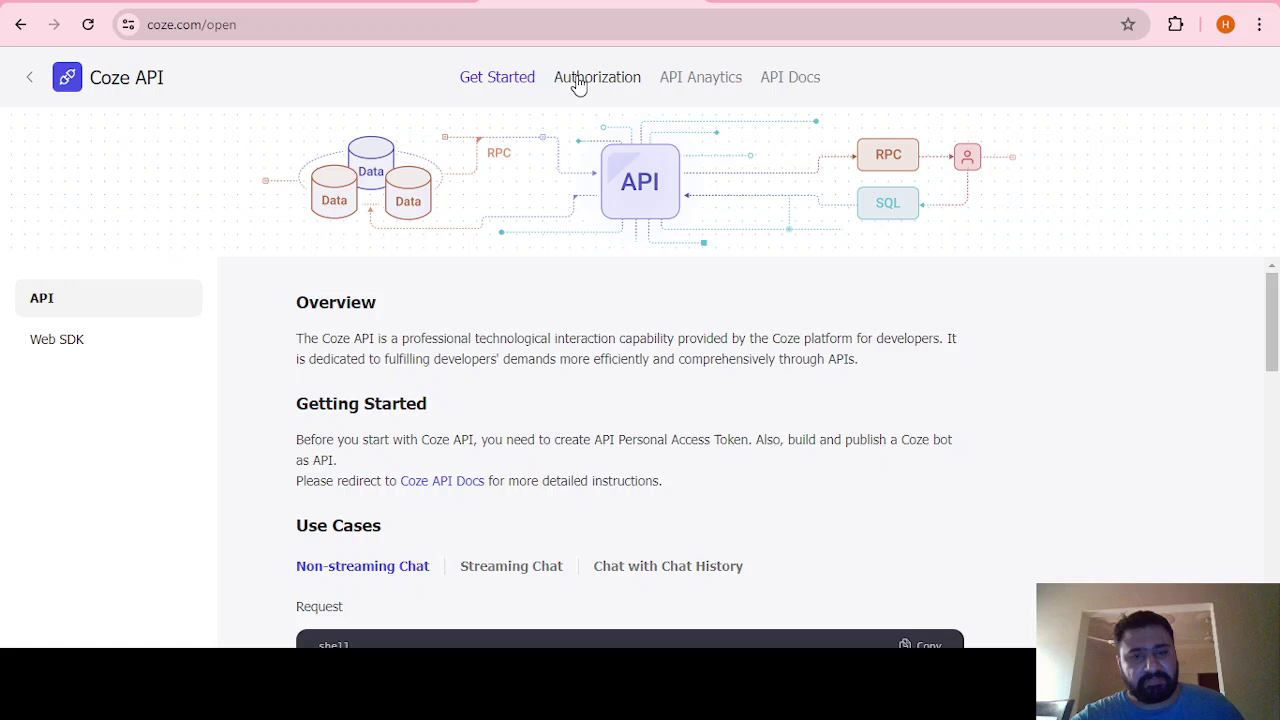
left_click(578, 86)
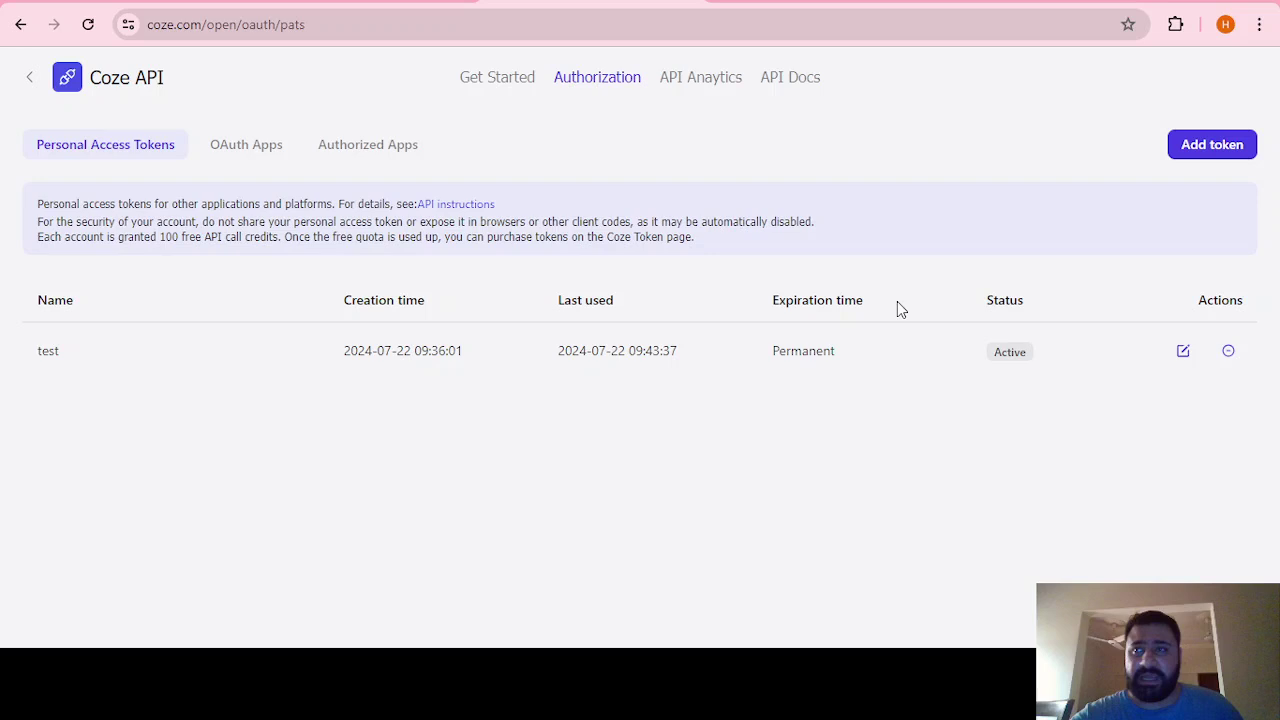
- Start a new personal access token named 'test 2' that never expires
left_click(1181, 158)
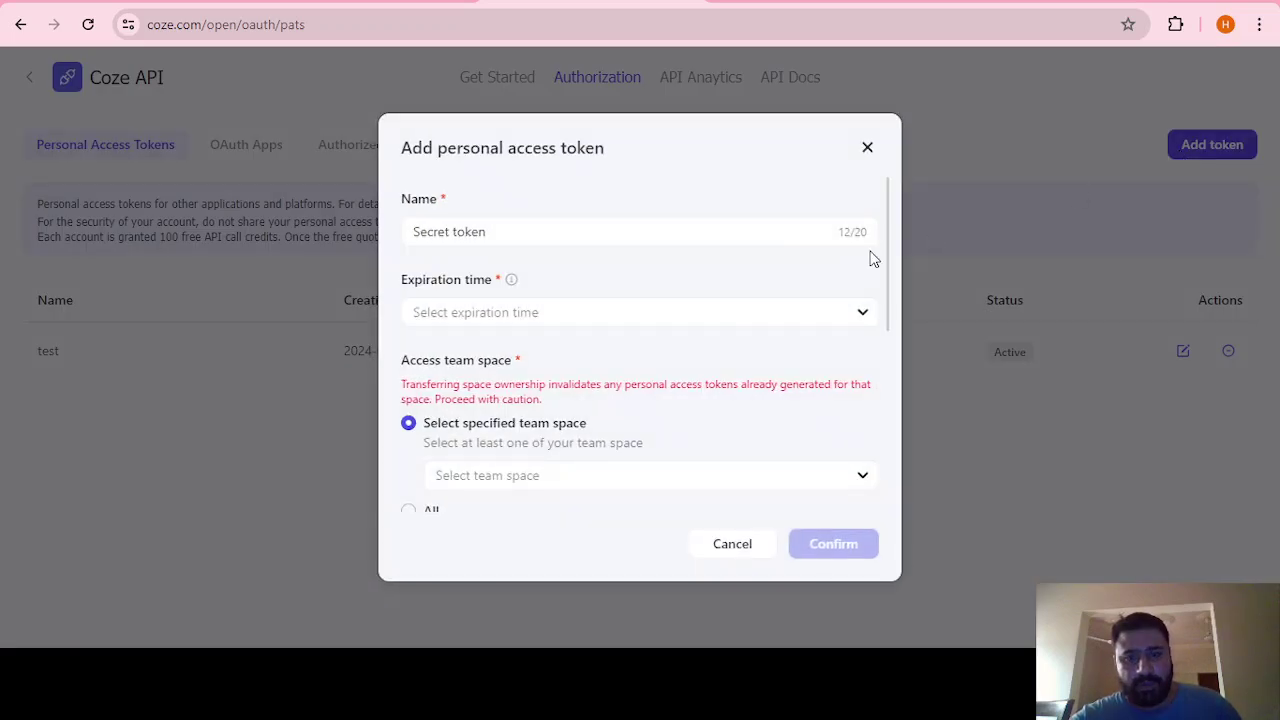
left_click(676, 232)
key("ctrl+shift+Left")
key("ctrl+shift+Left")
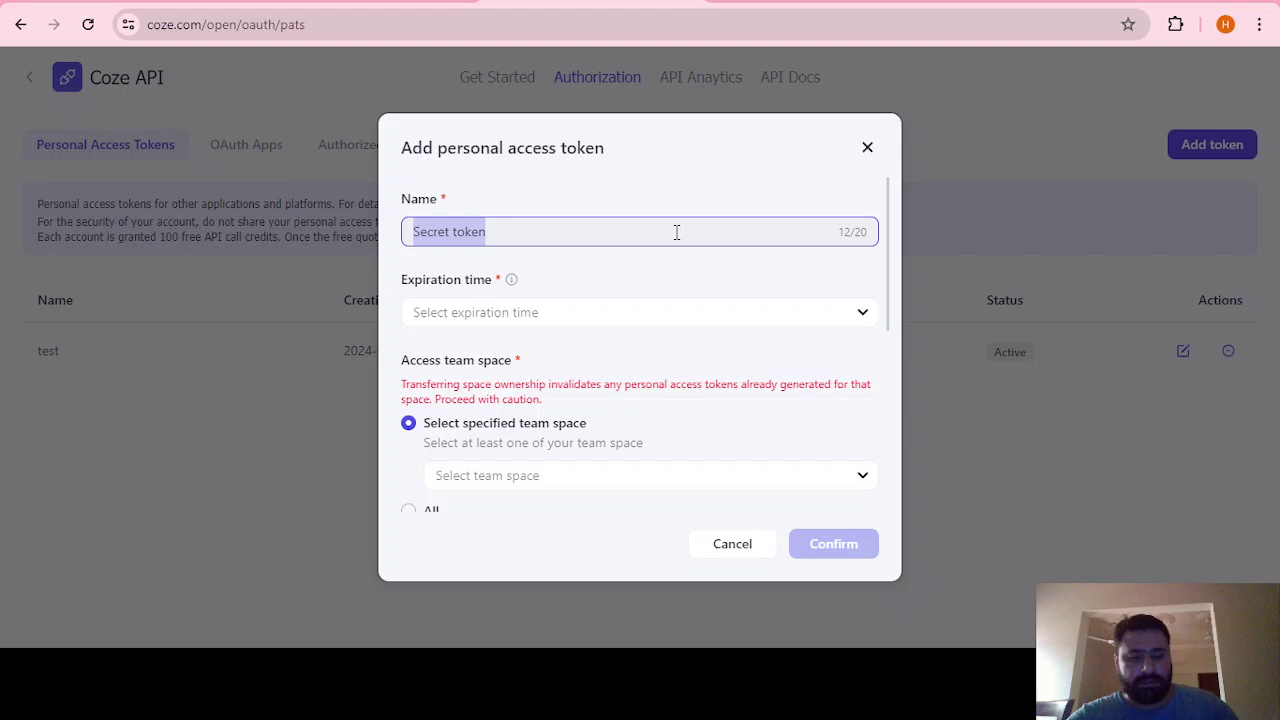
type("teas")
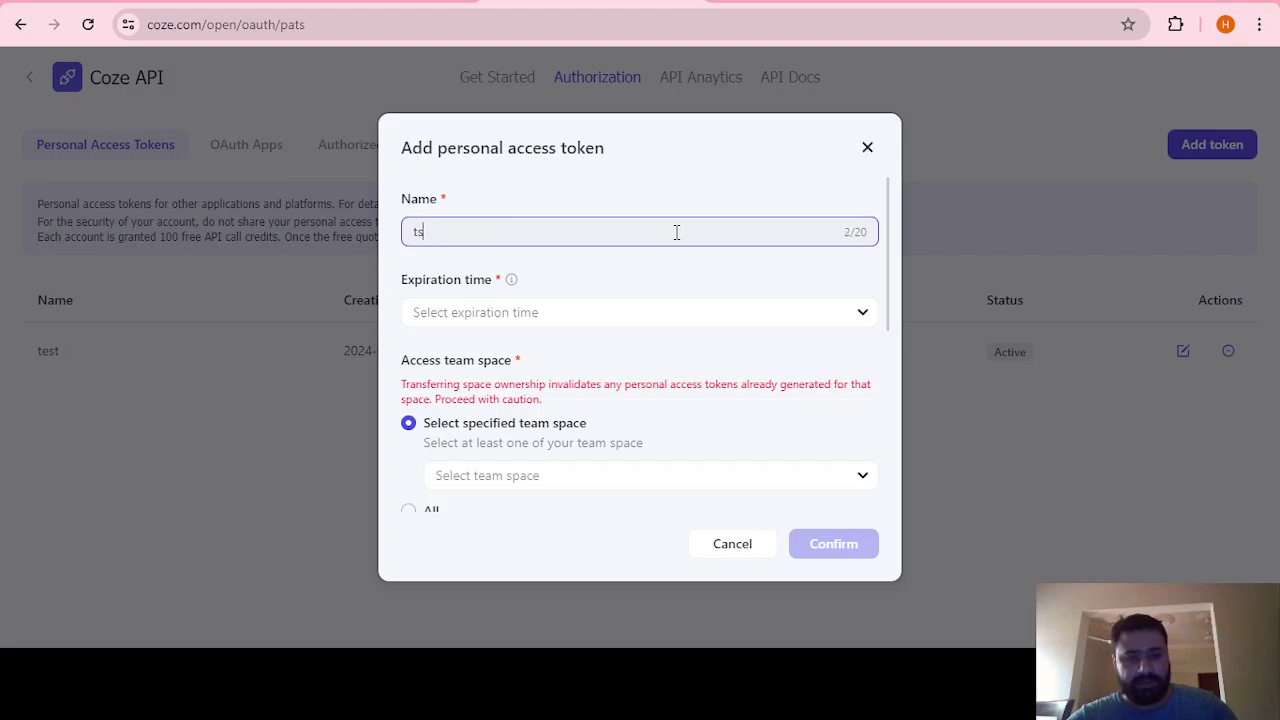
type("t 2")
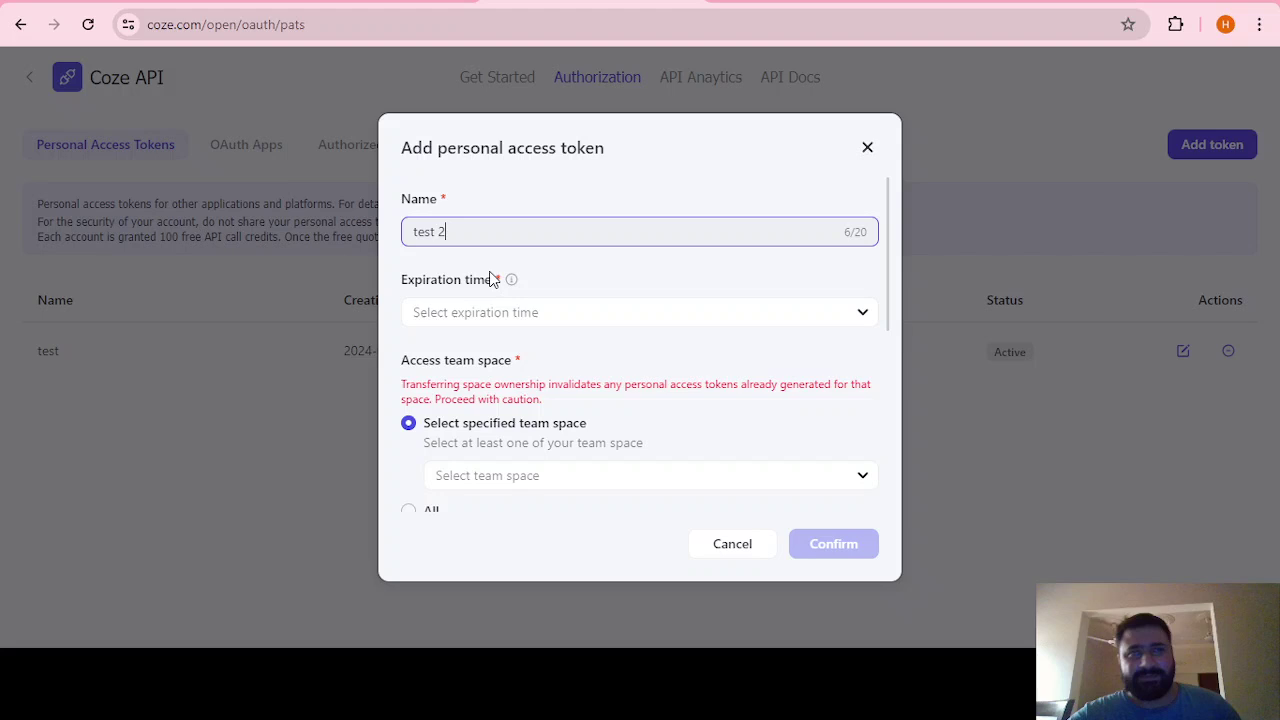
left_click(491, 314)
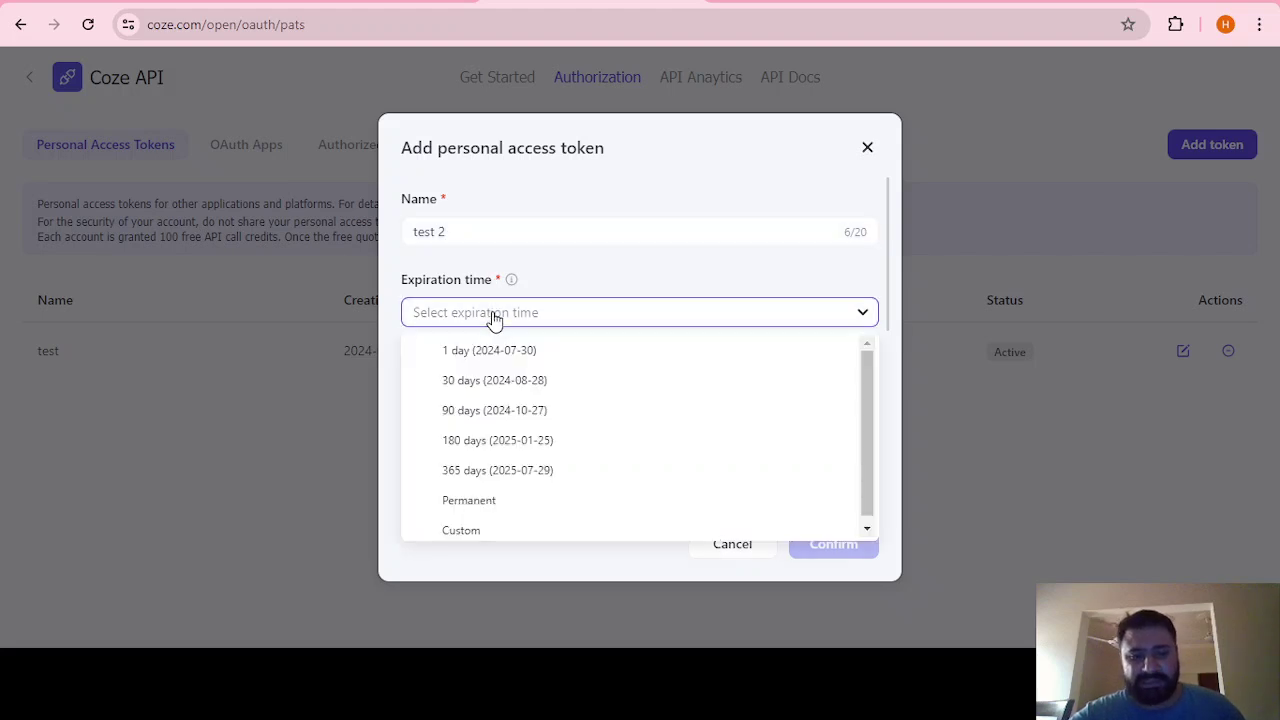
scroll(522, 446, "down", 1)
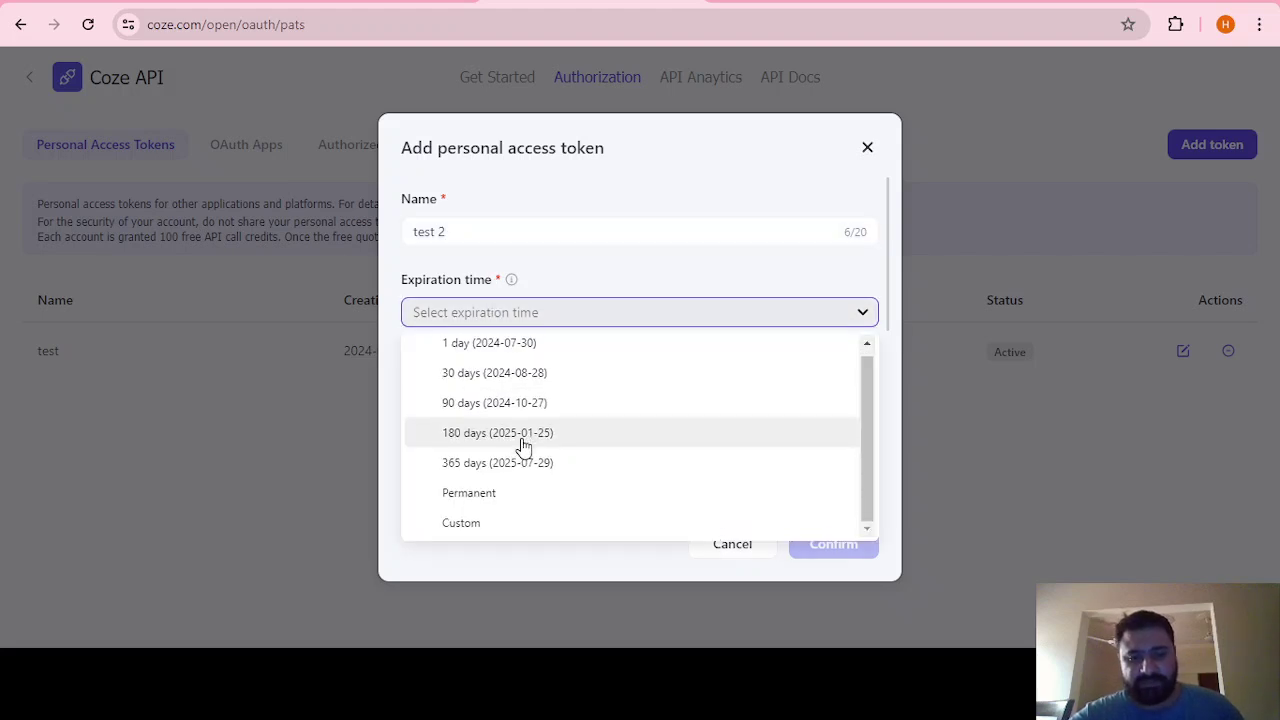
left_click(485, 495)
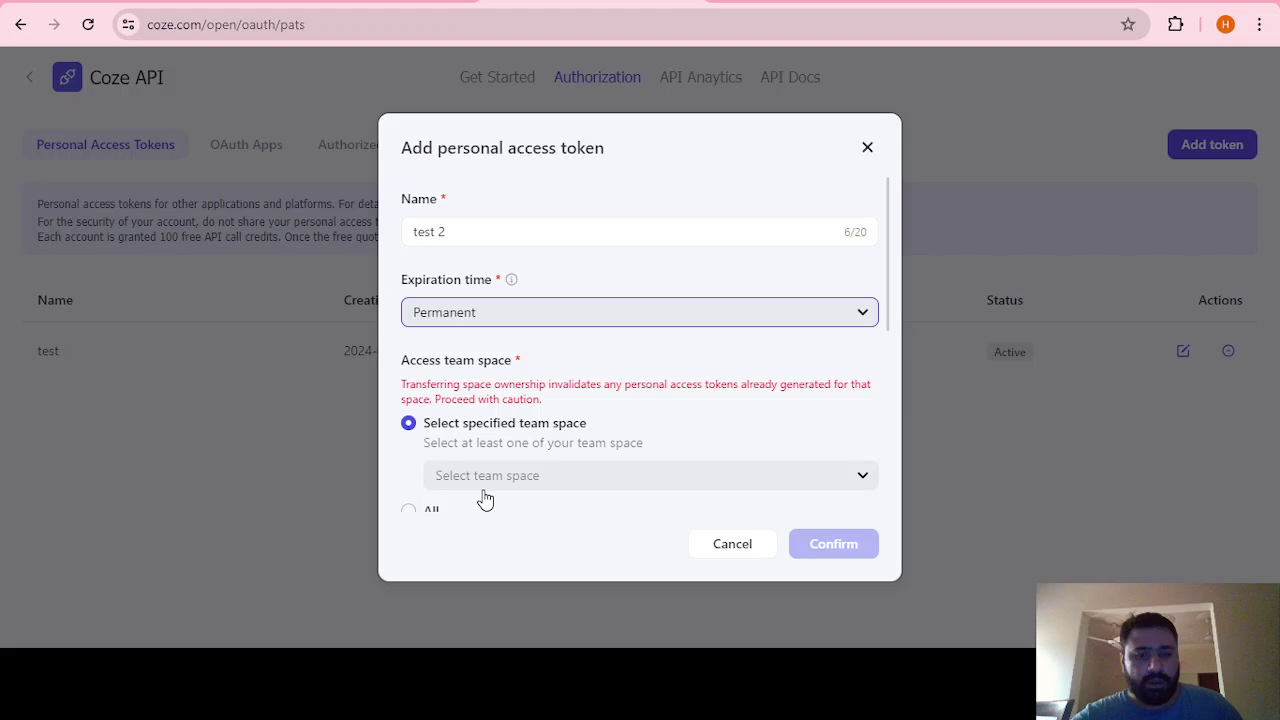
- Give the token access to All team spaces rather than a chosen one
scroll(502, 402, "down", 1)
scroll(503, 399, "down", 1)
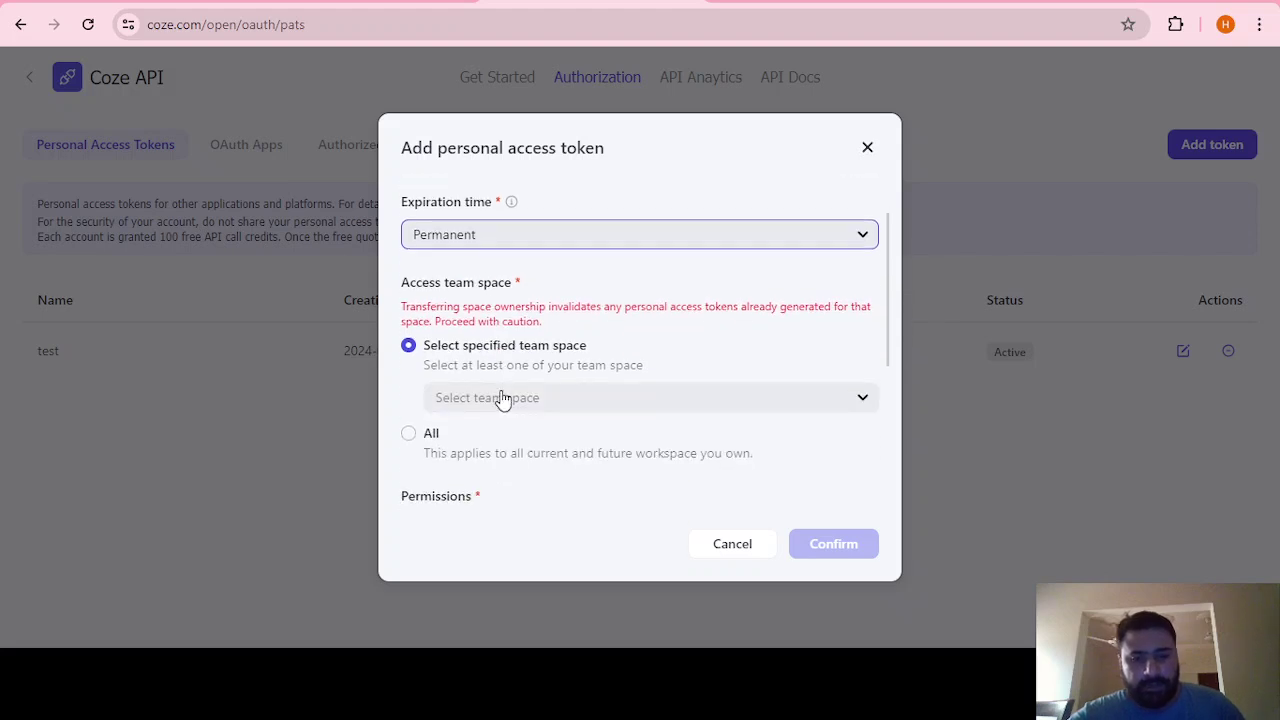
left_click(410, 434)
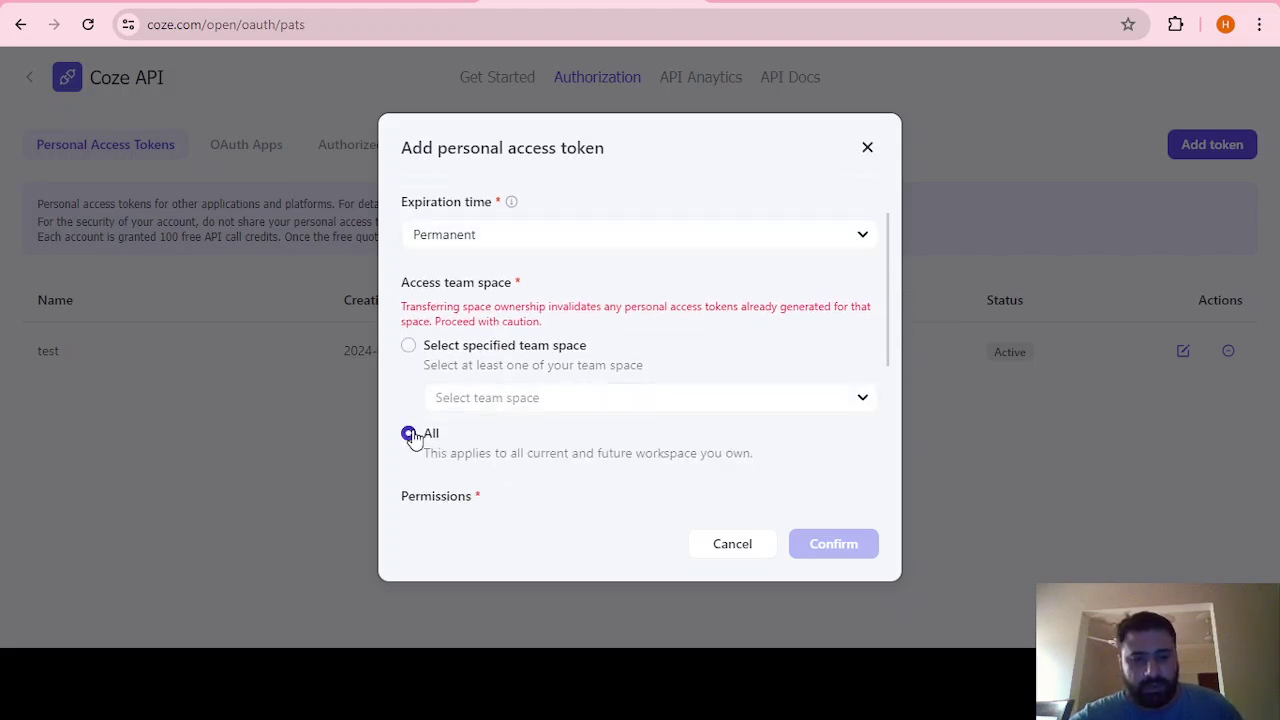
scroll(545, 454, "down", 1)
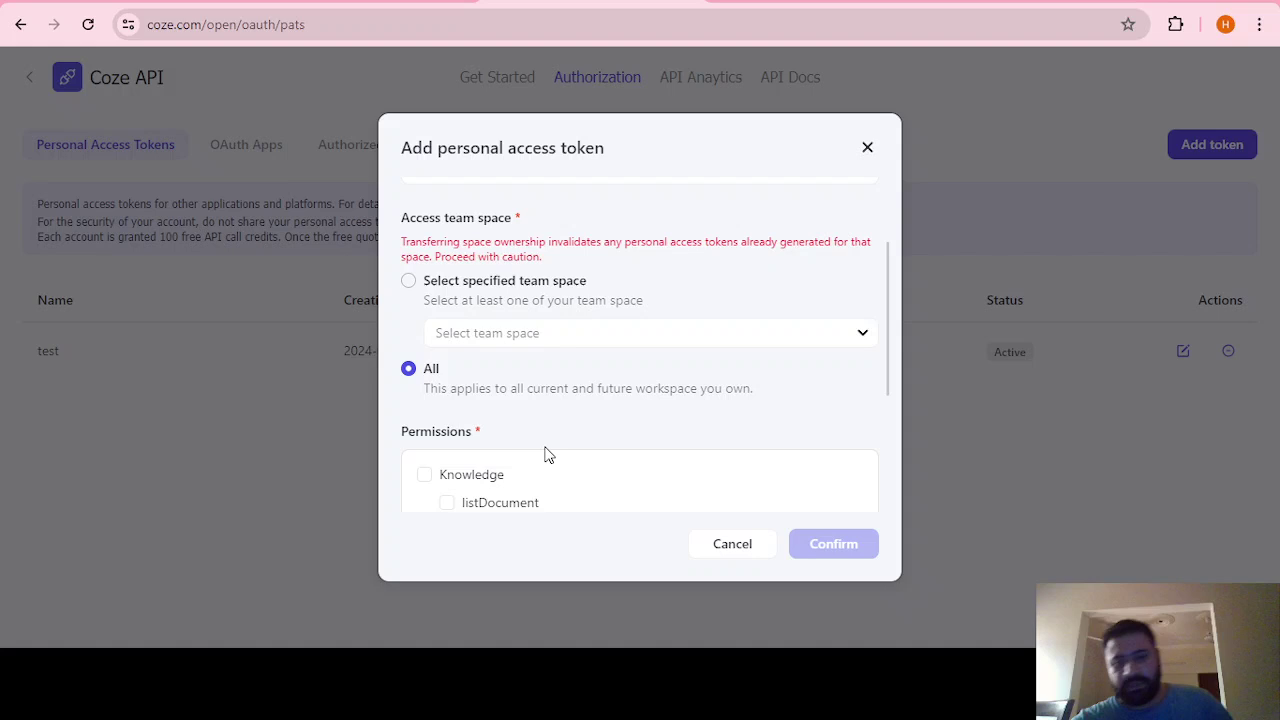
left_click(453, 283)
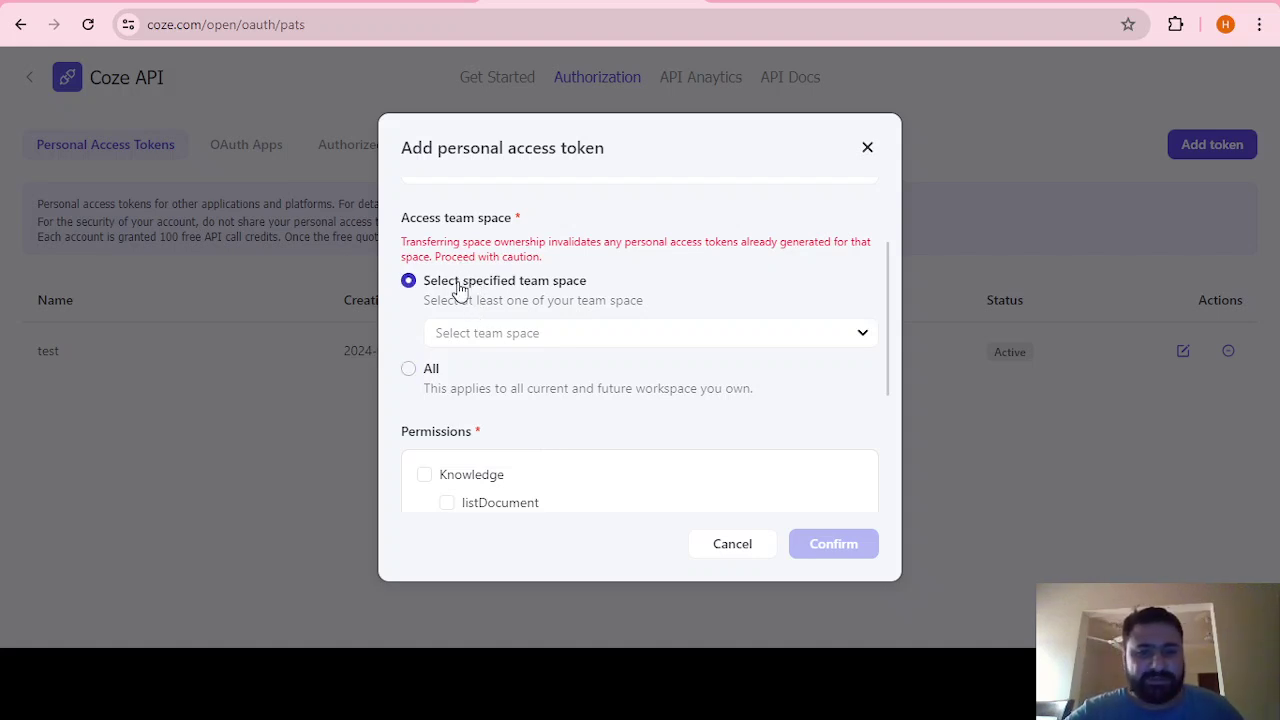
left_click(476, 340)
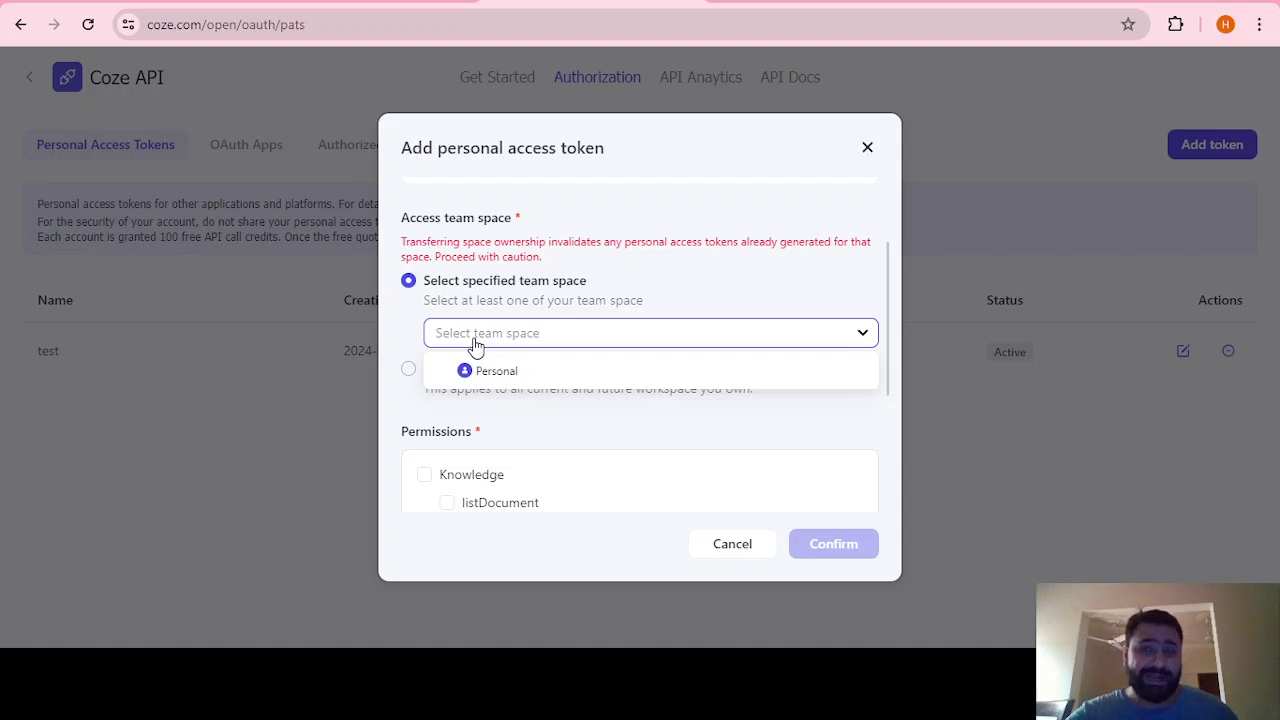
left_click(475, 346)
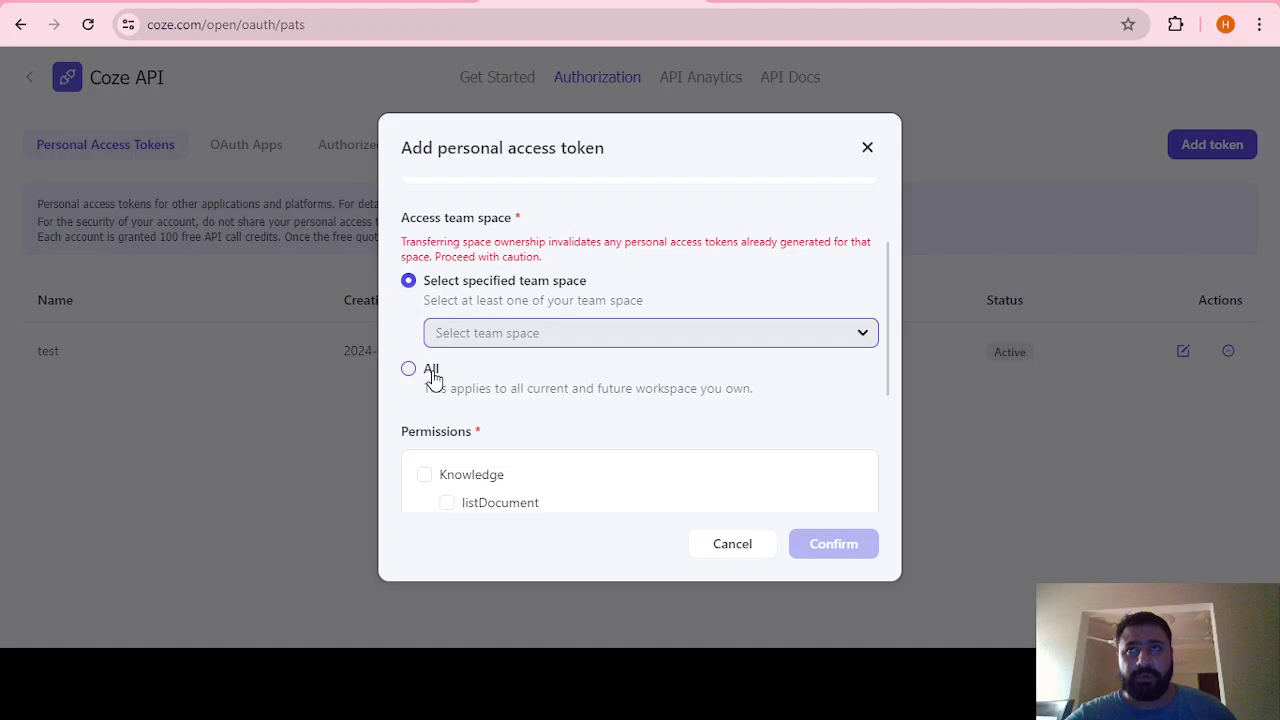
left_click(433, 378)
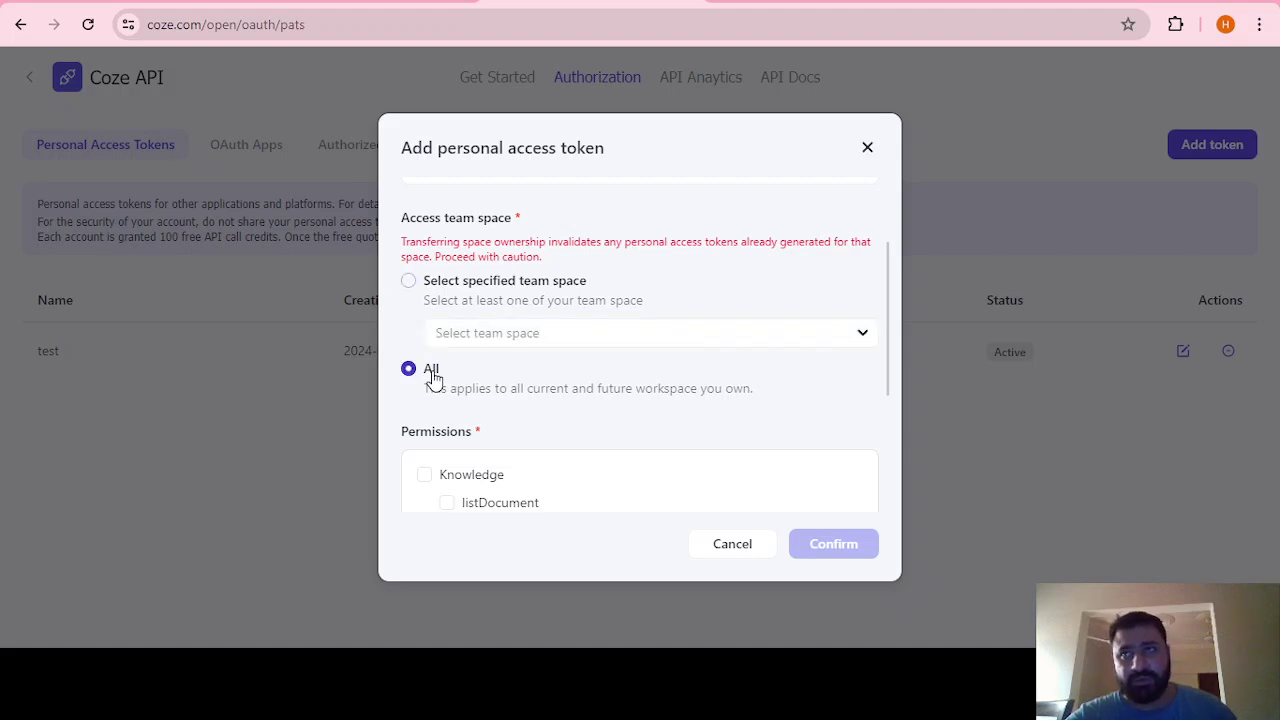
scroll(470, 385, "down", 3)
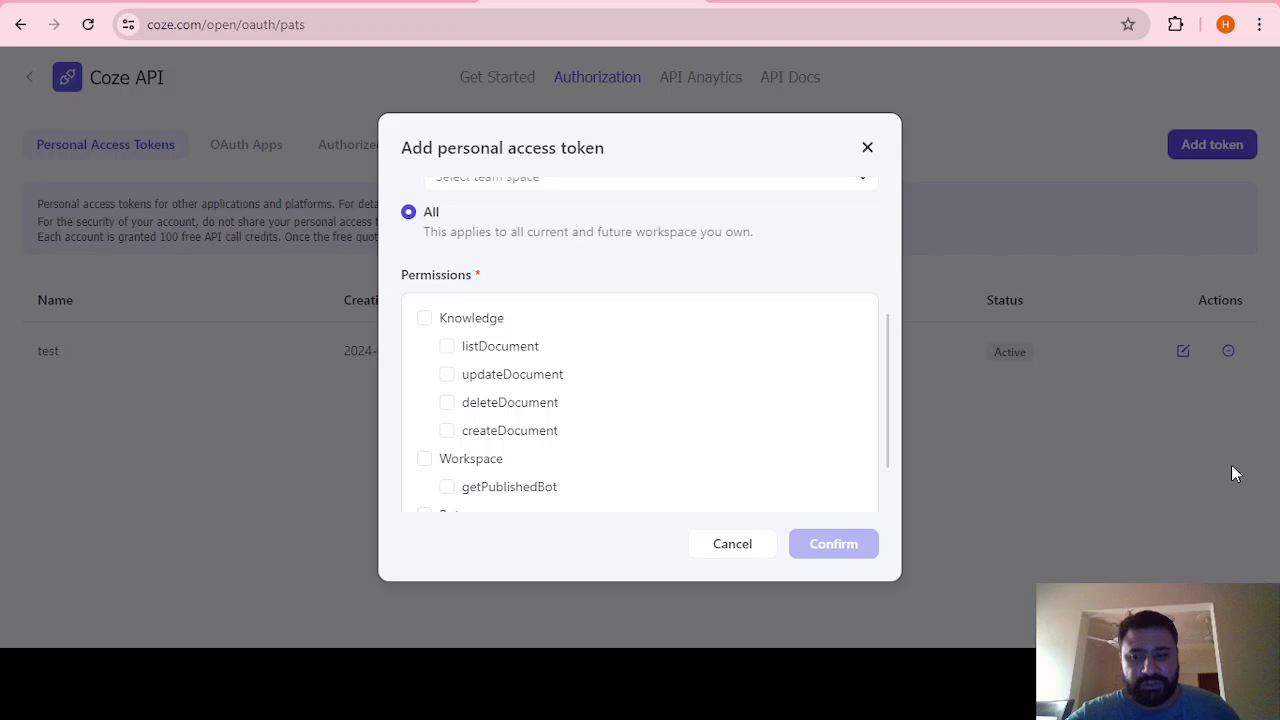
- Grant the token every Knowledge, Workspace and Bot permission
left_click(425, 320)
scroll(472, 400, "down", 2)
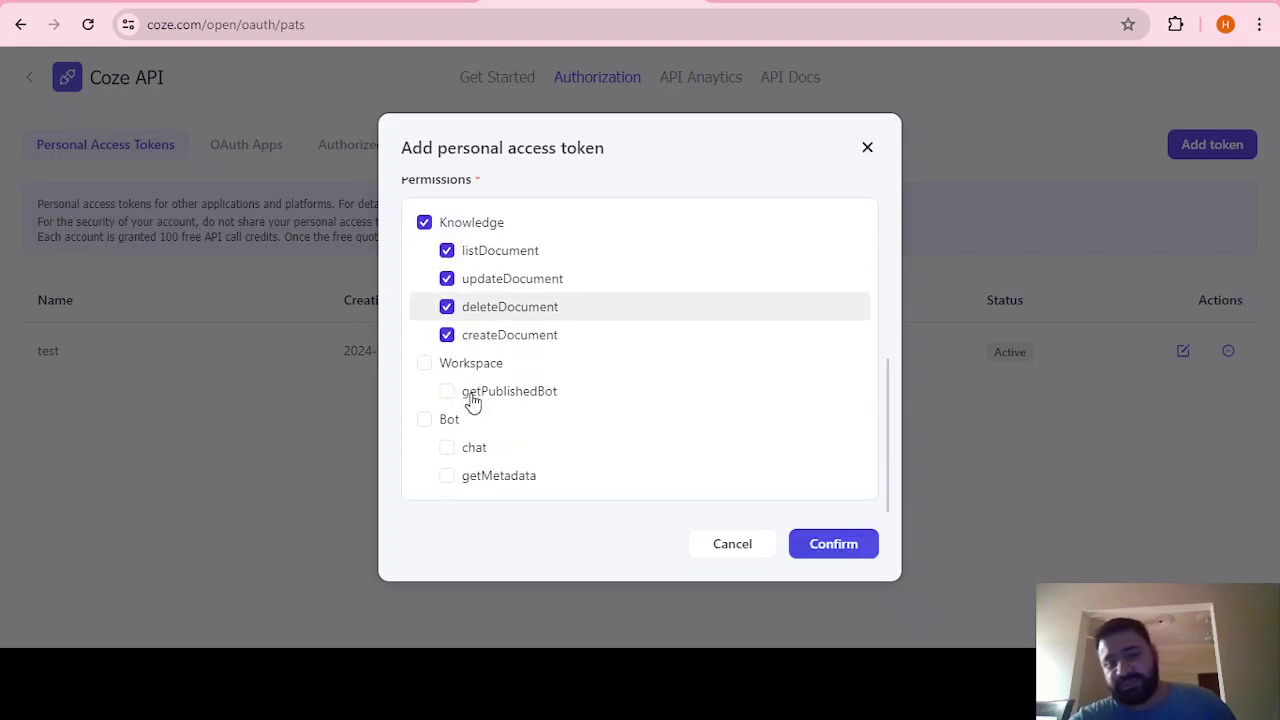
left_click(425, 364)
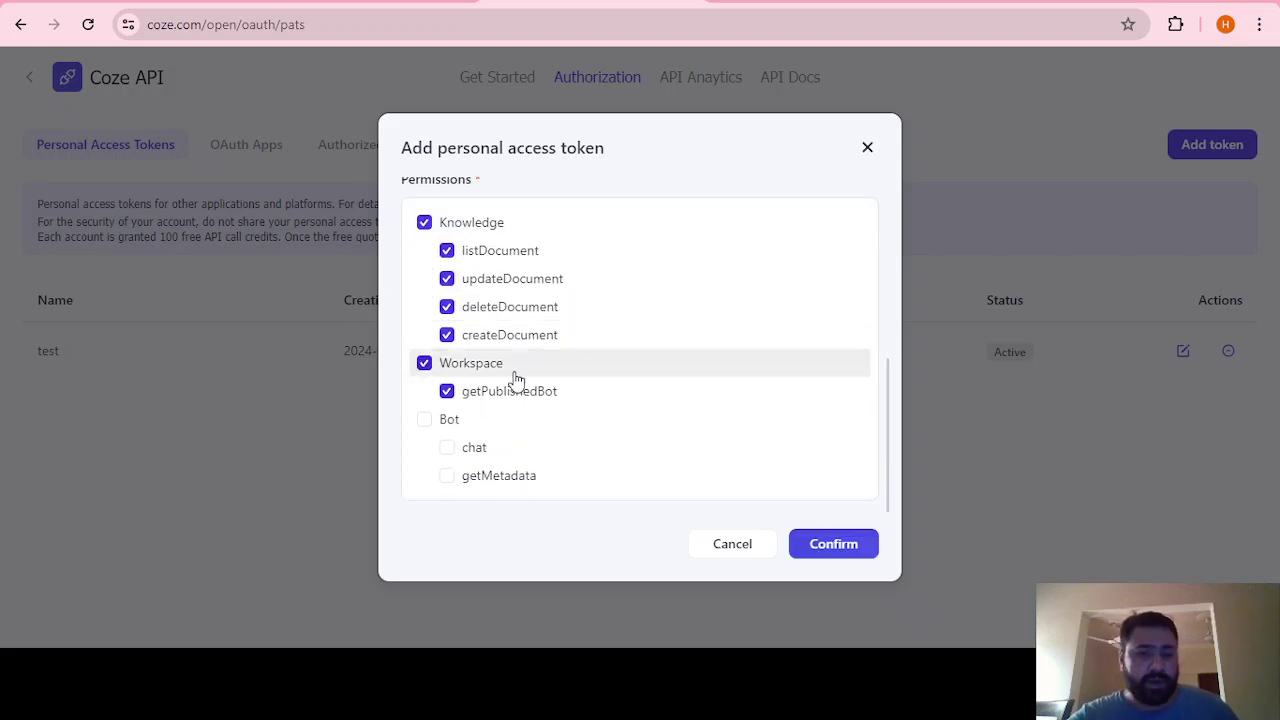
left_click(424, 419)
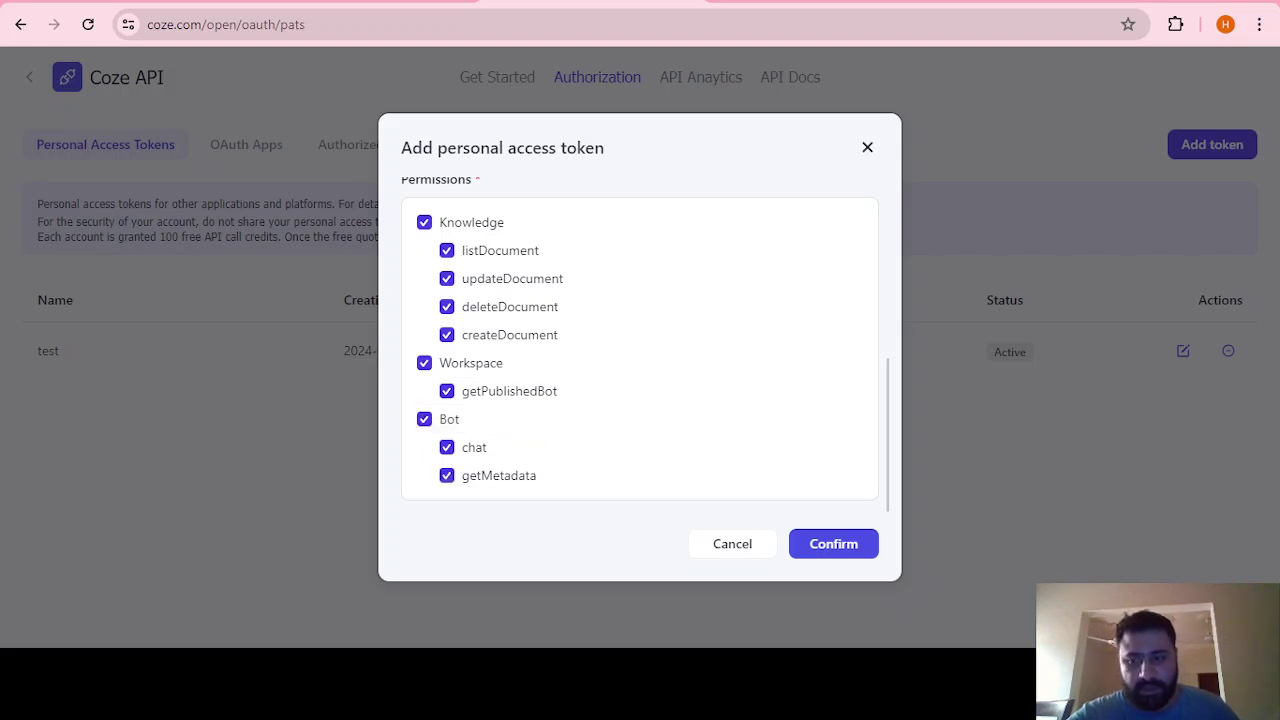
scroll(577, 392, "up", 2)
scroll(577, 292, "up", 3)
scroll(577, 292, "down", 5)
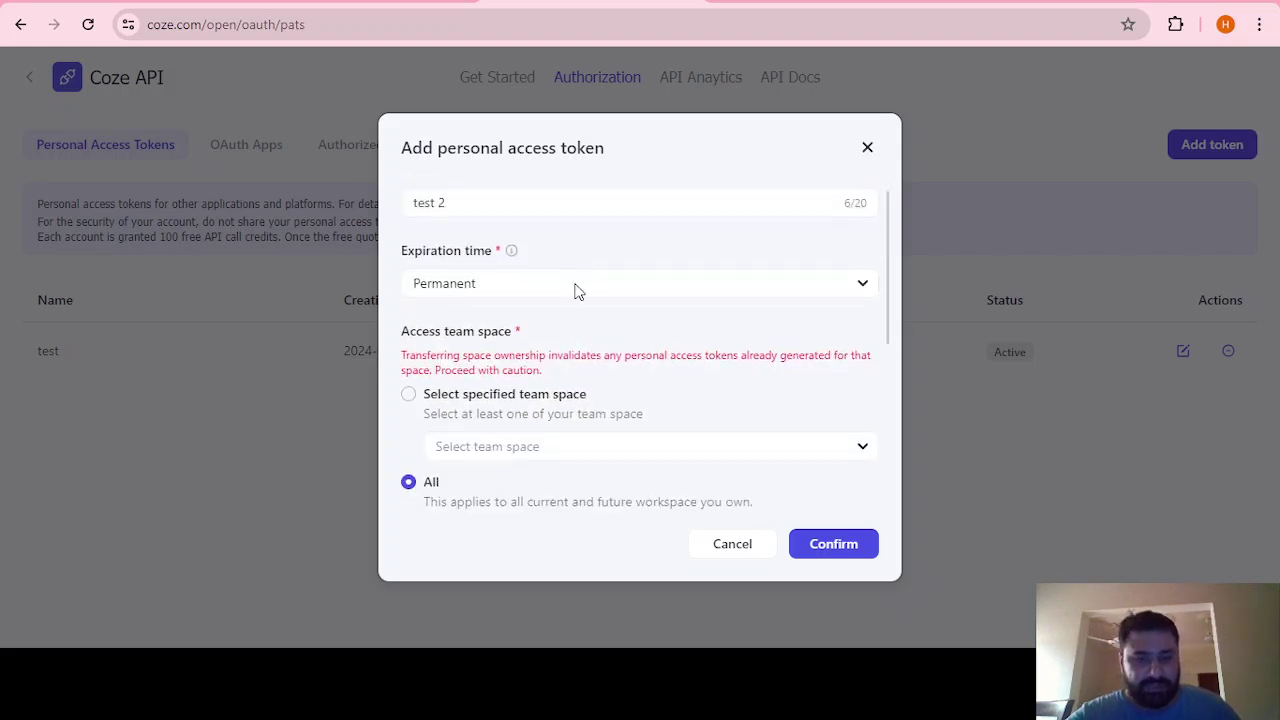
- Create the test 2 token and copy its key
left_click(828, 546)
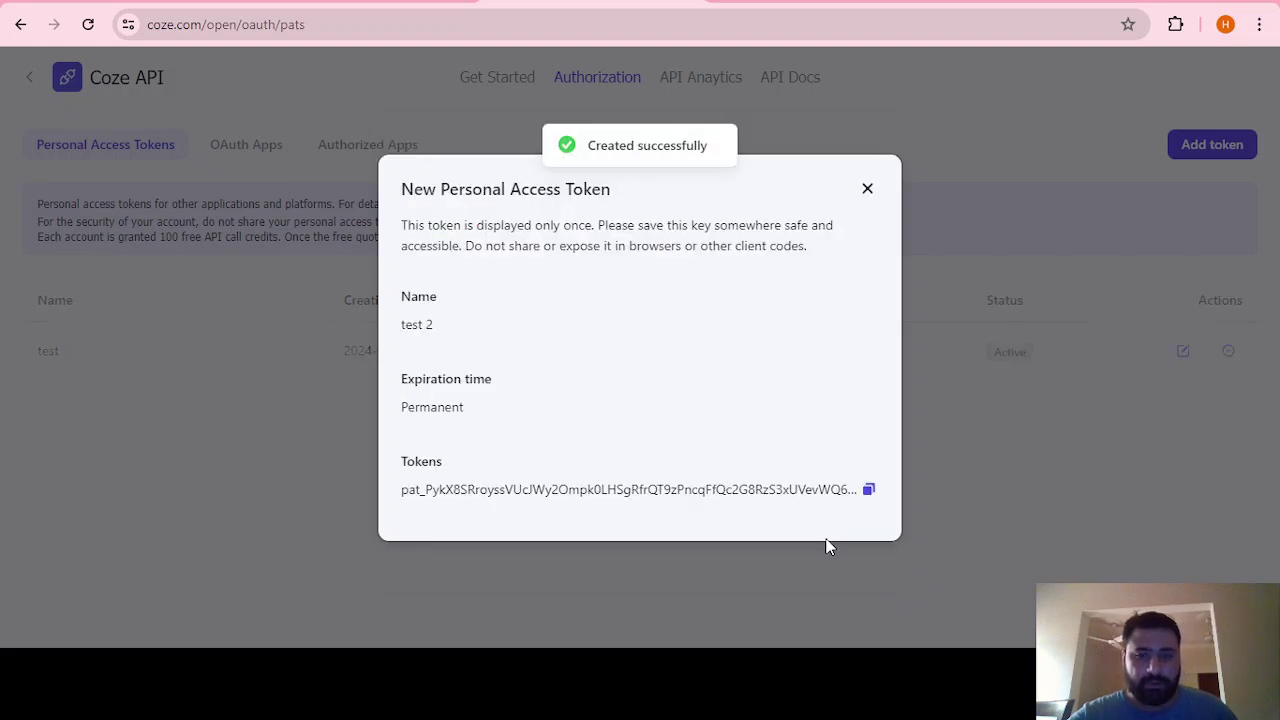
left_click(868, 491)
left_click(868, 491)
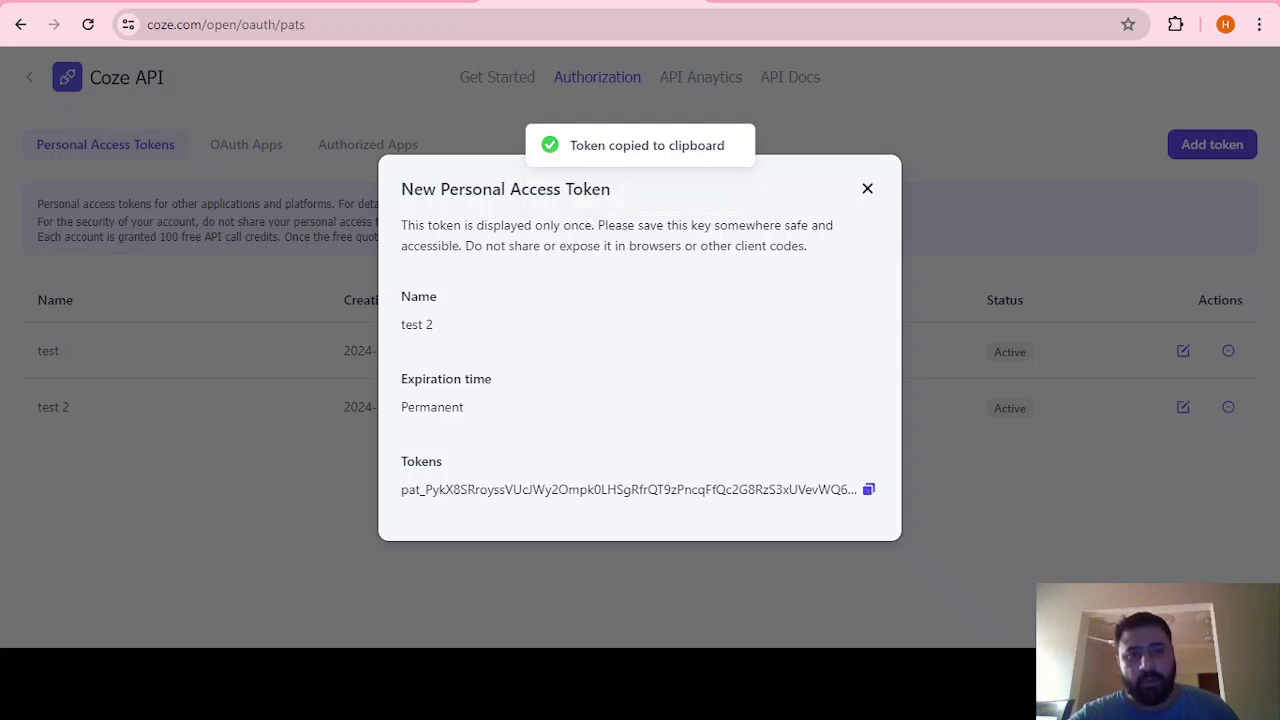
- Paste the test 2 token into UChat's Coze Api Key field, reveal it, then go back to Coze
key("alt+Tab")
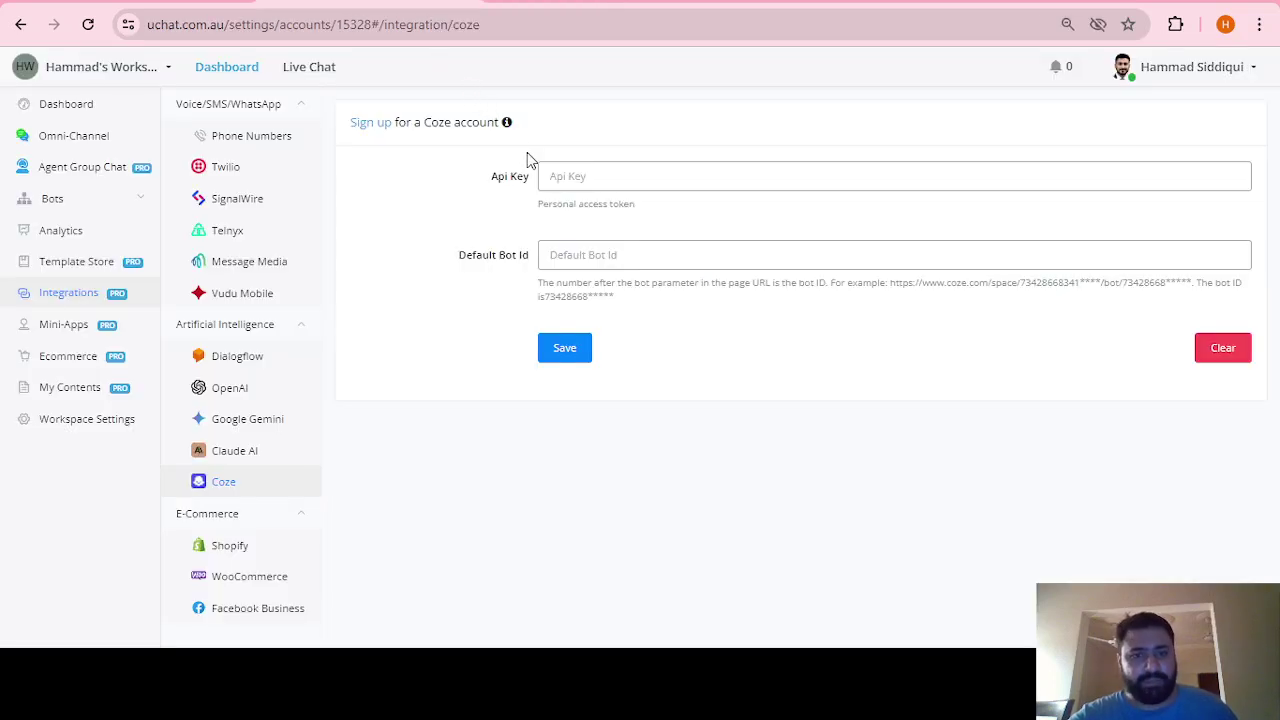
left_click(558, 178)
key("ctrl+v")
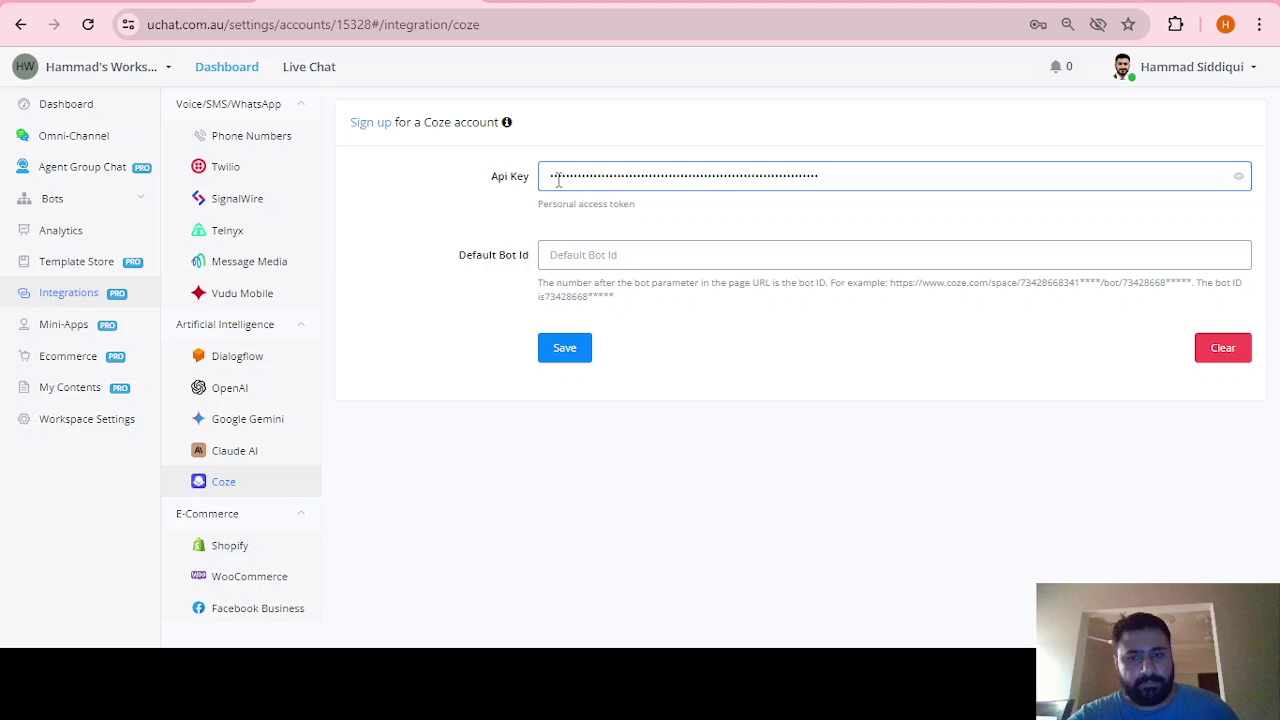
left_click(1238, 177)
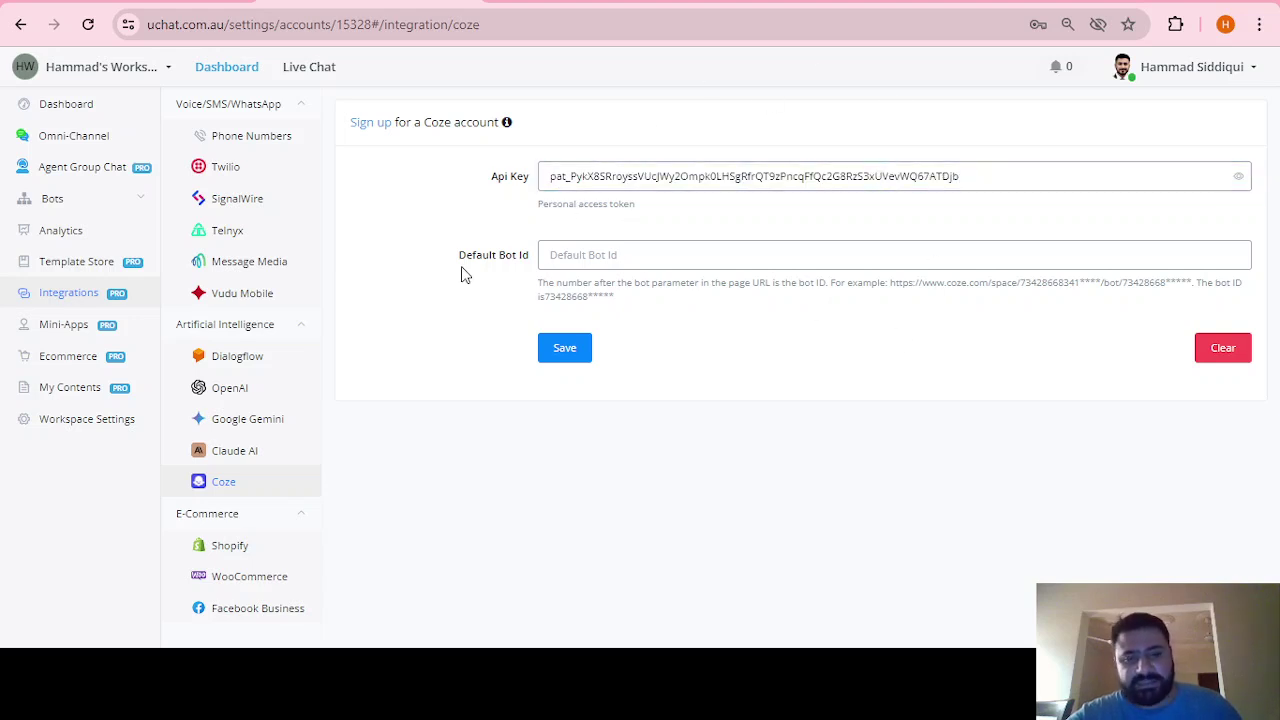
left_click(570, 1)
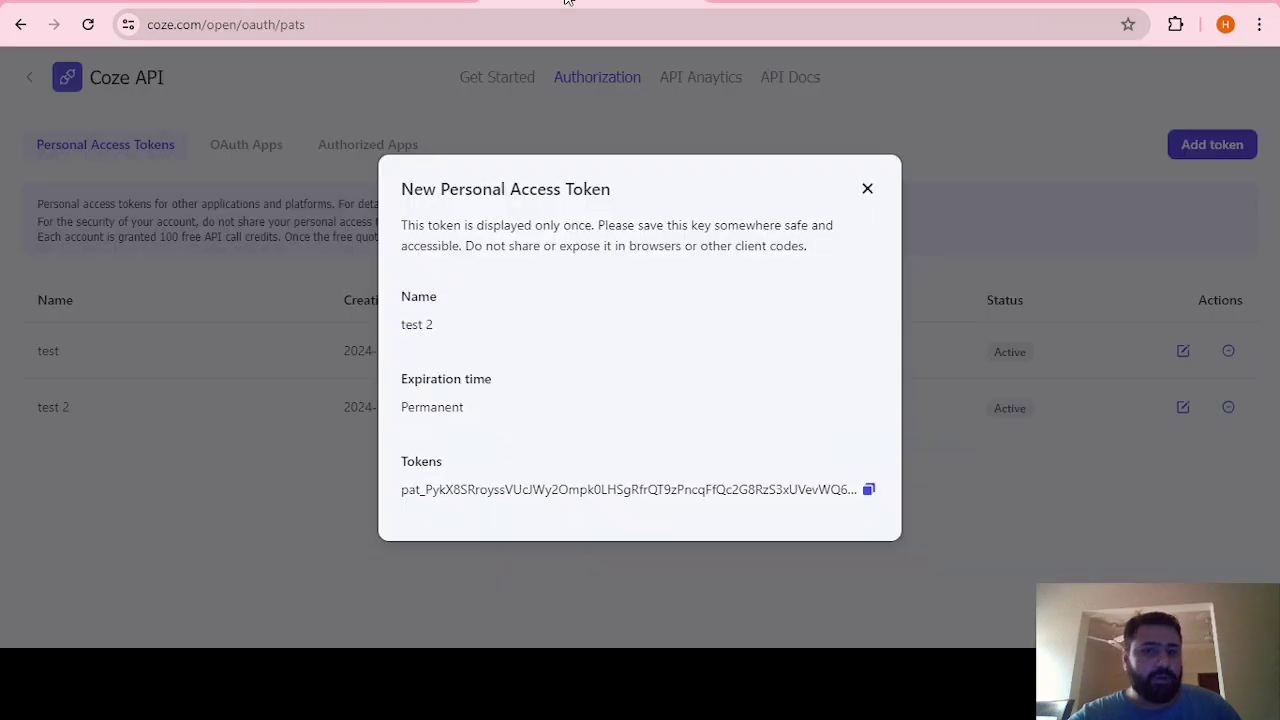
- Close the token details and open the Test bot from the Personal space
left_click(869, 191)
left_click(30, 82)
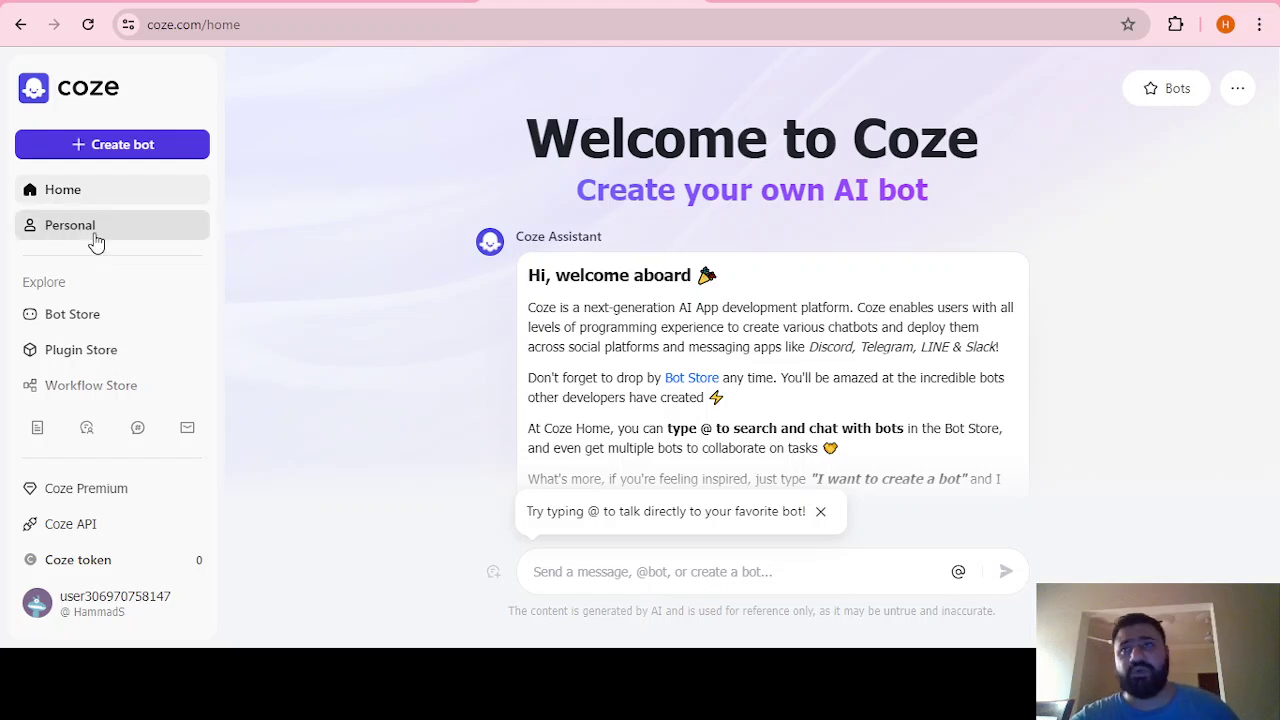
left_click(90, 233)
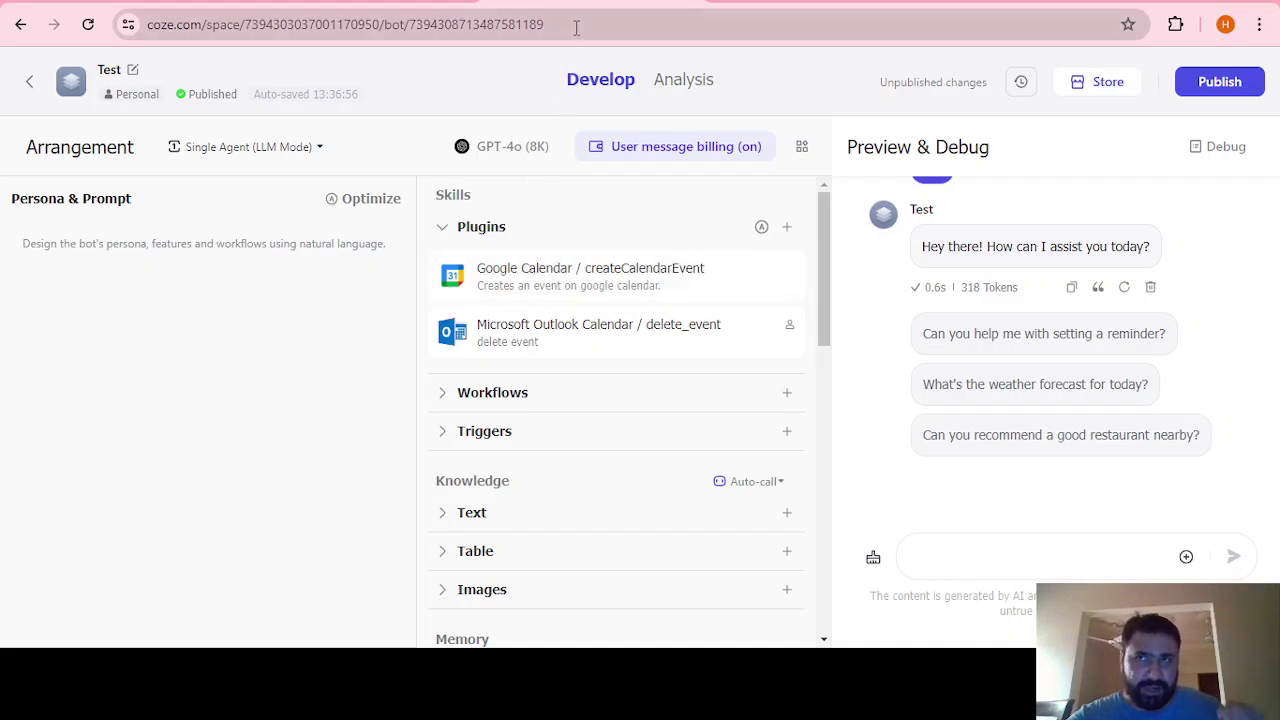
- Copy the Test bot's ID from the address bar and focus UChat's Default Bot Id field
left_click_drag(576, 27, 475, 30)
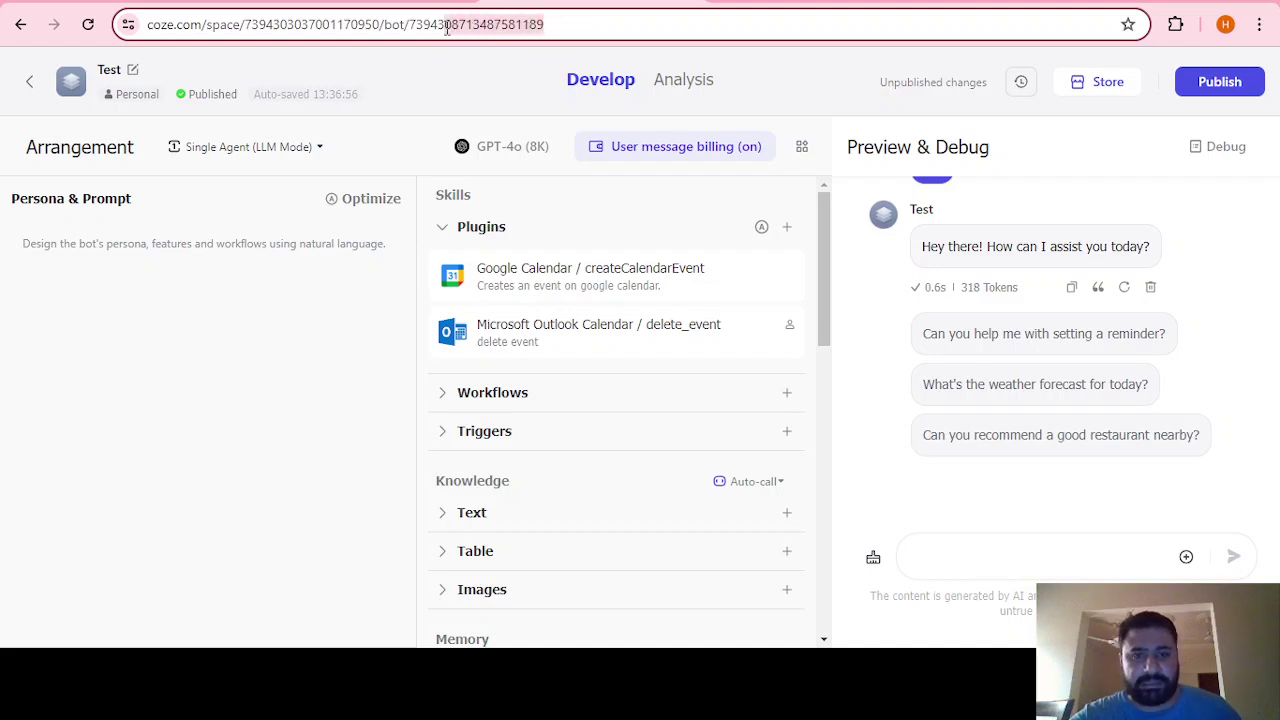
left_click_drag(446, 24, 413, 24)
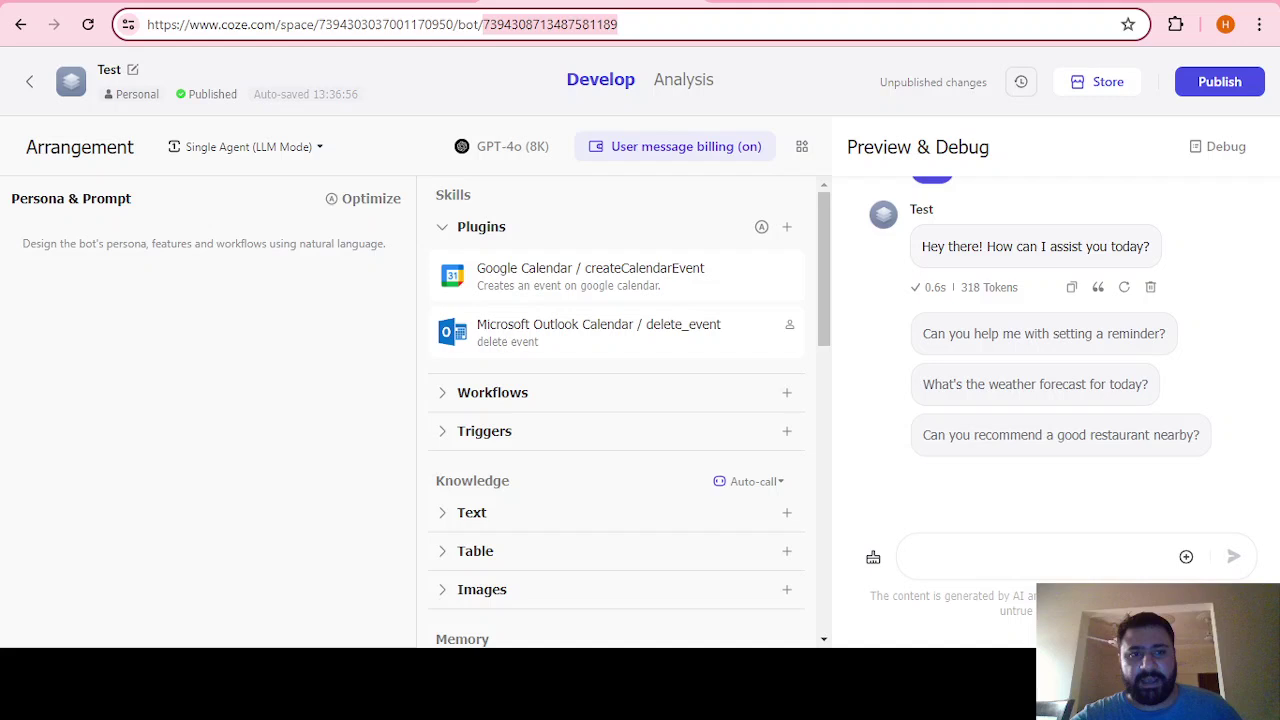
key("alt+Tab")
left_click(562, 254)
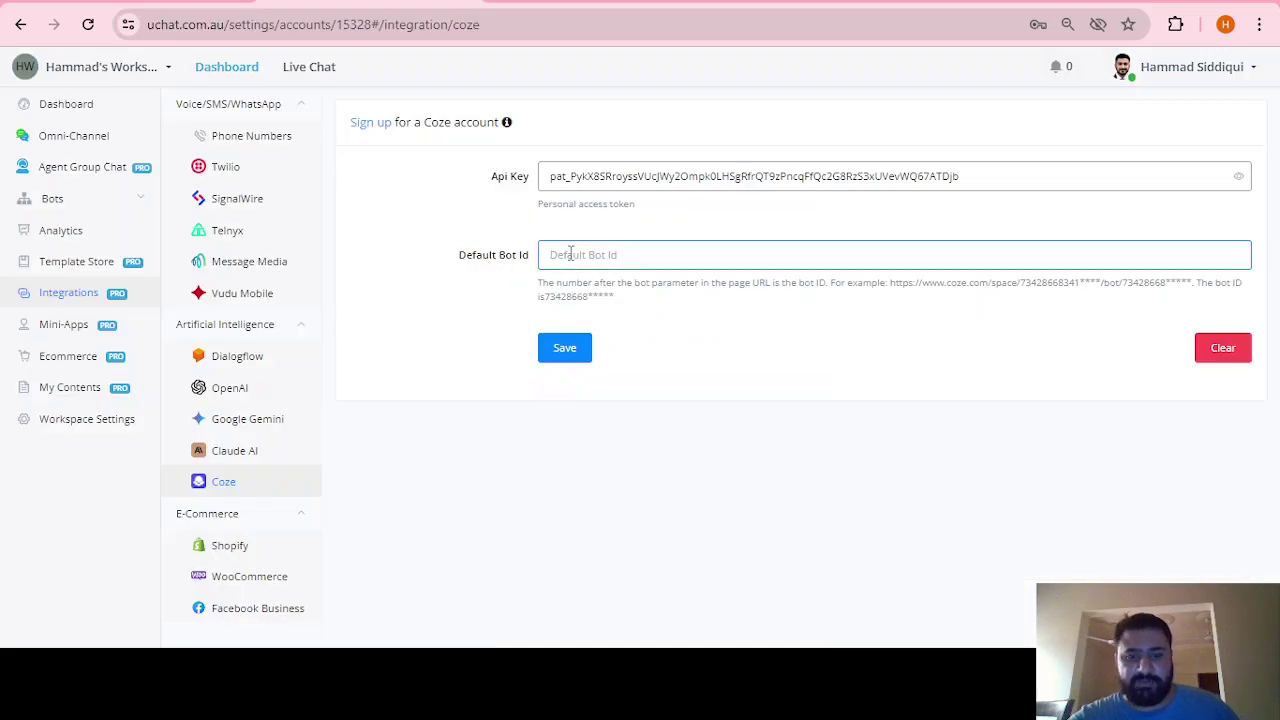
- Paste the Test bot's ID into Default Bot Id and switch back to the Coze bot editor
key("ctrl+v")
left_click(697, 282)
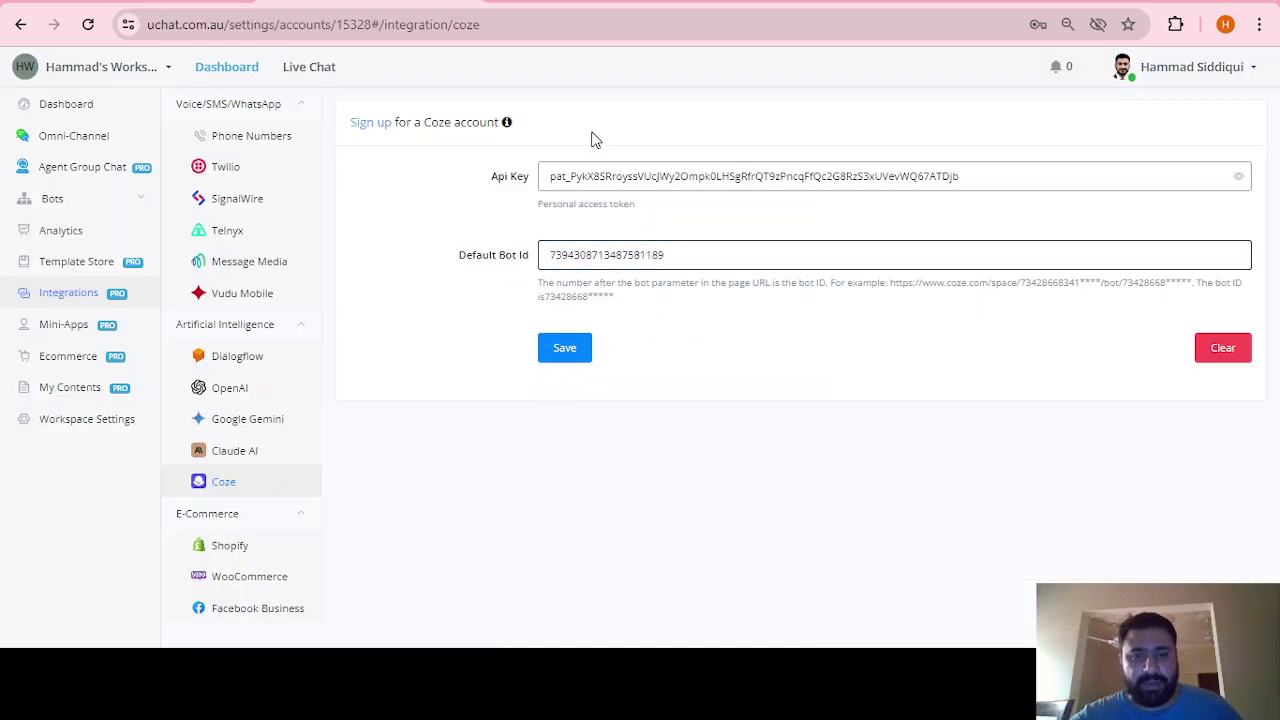
key("alt+Tab")
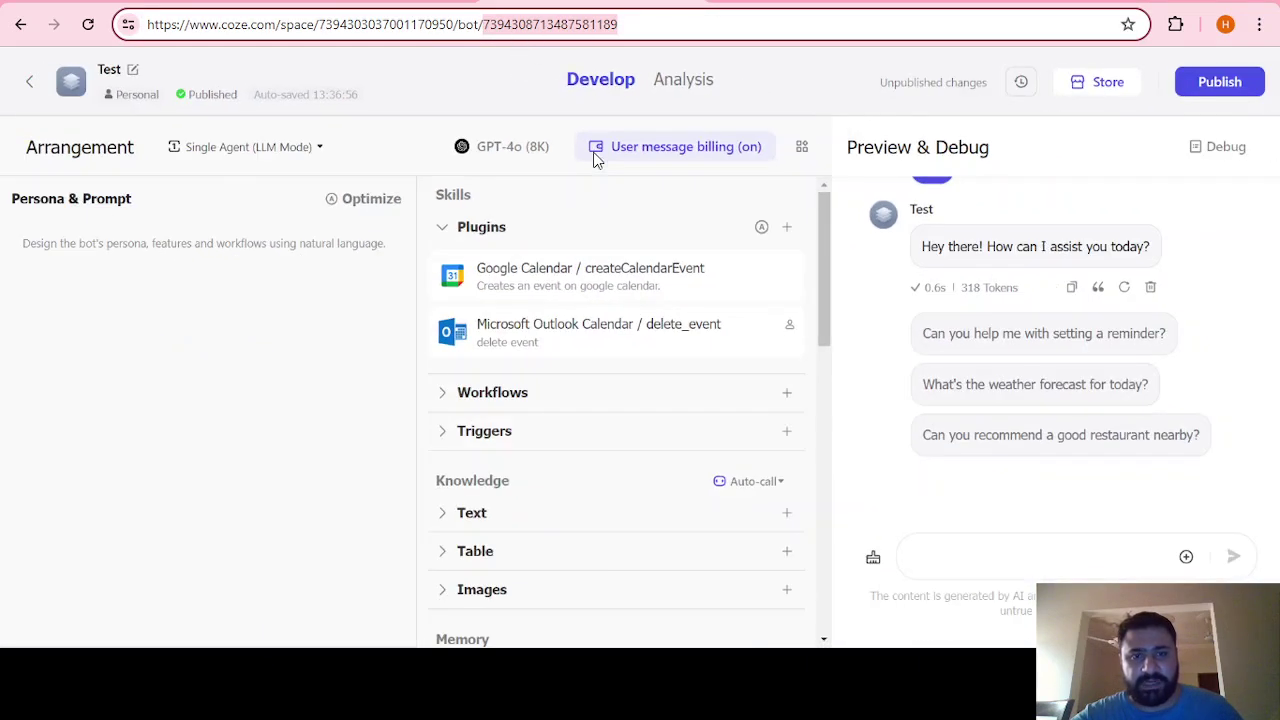
key("alt+Tab")
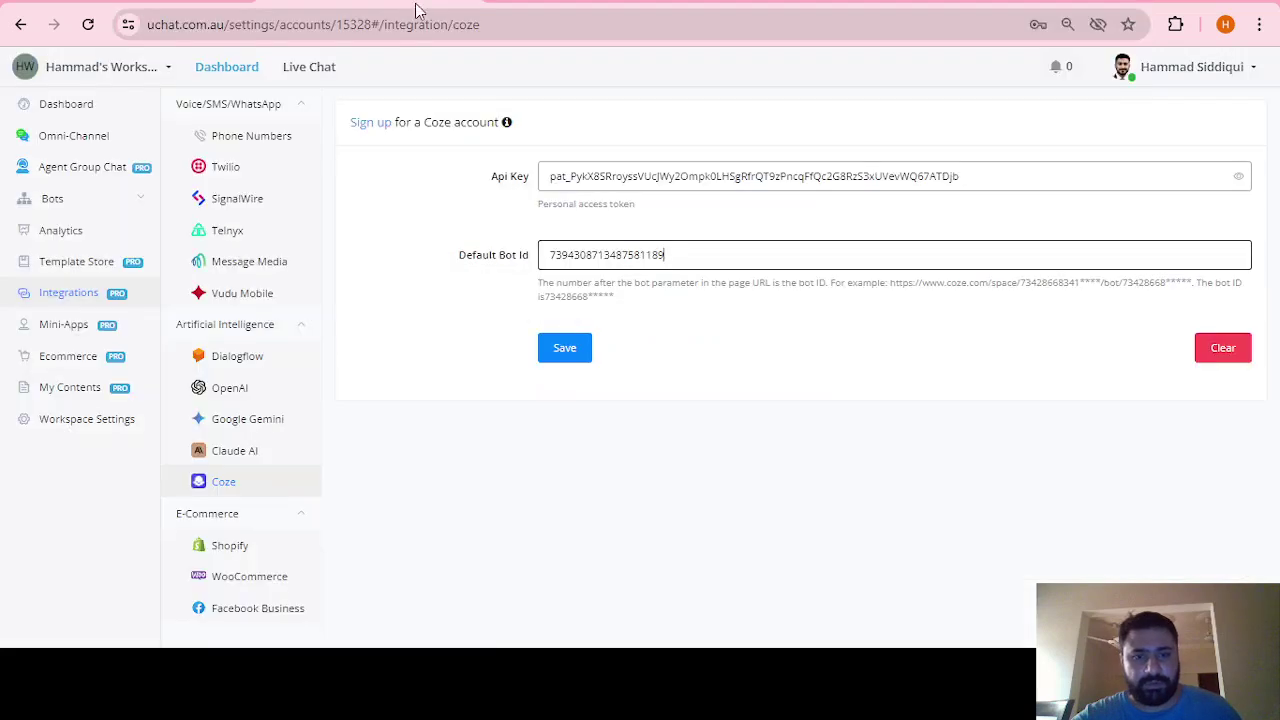
key("alt+Tab")
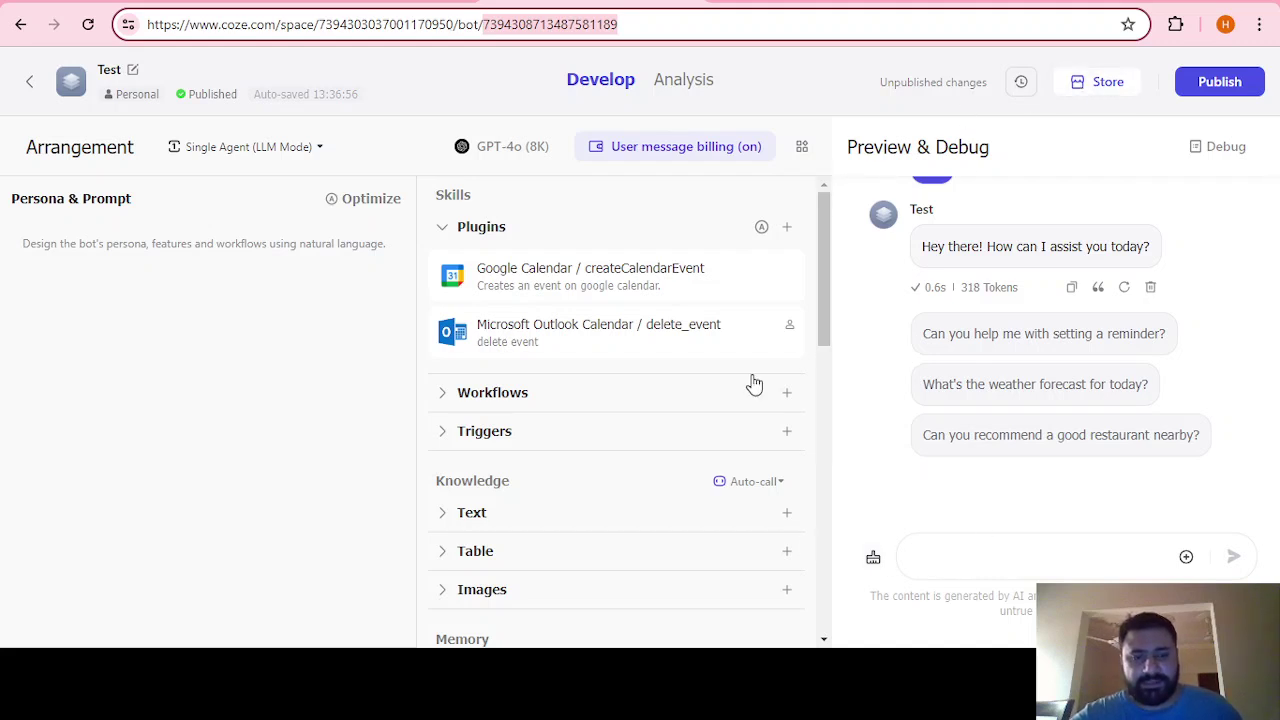
- Publish the Test bot to Coze Bot Store and Bot as API, then return to UChat
left_click(1226, 82)
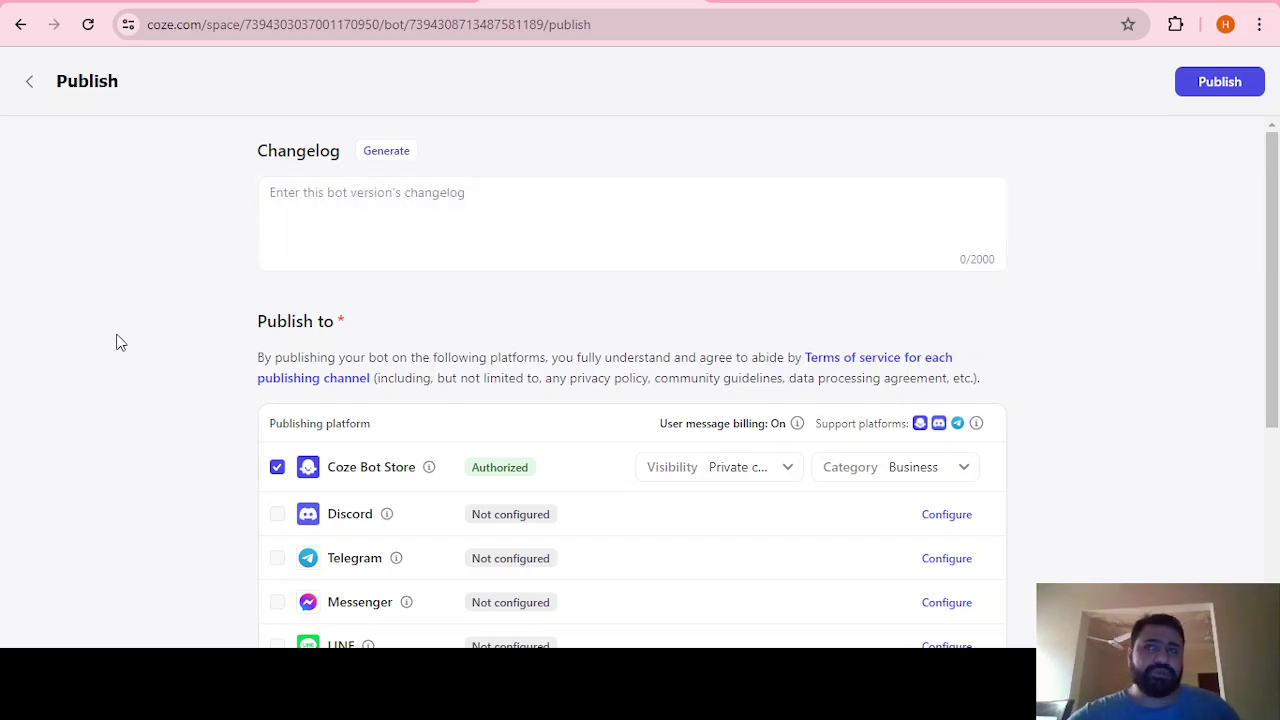
scroll(118, 342, "down", 1)
scroll(118, 342, "down", 3)
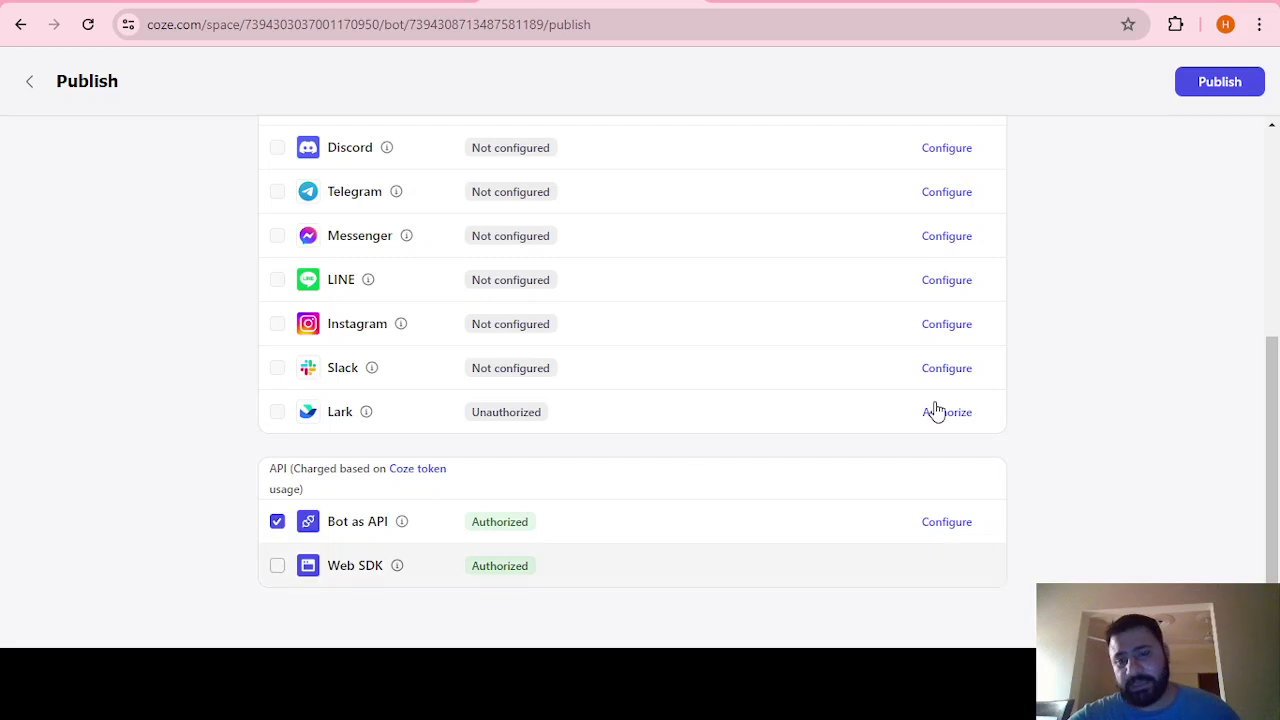
scroll(1100, 278, "up", 5)
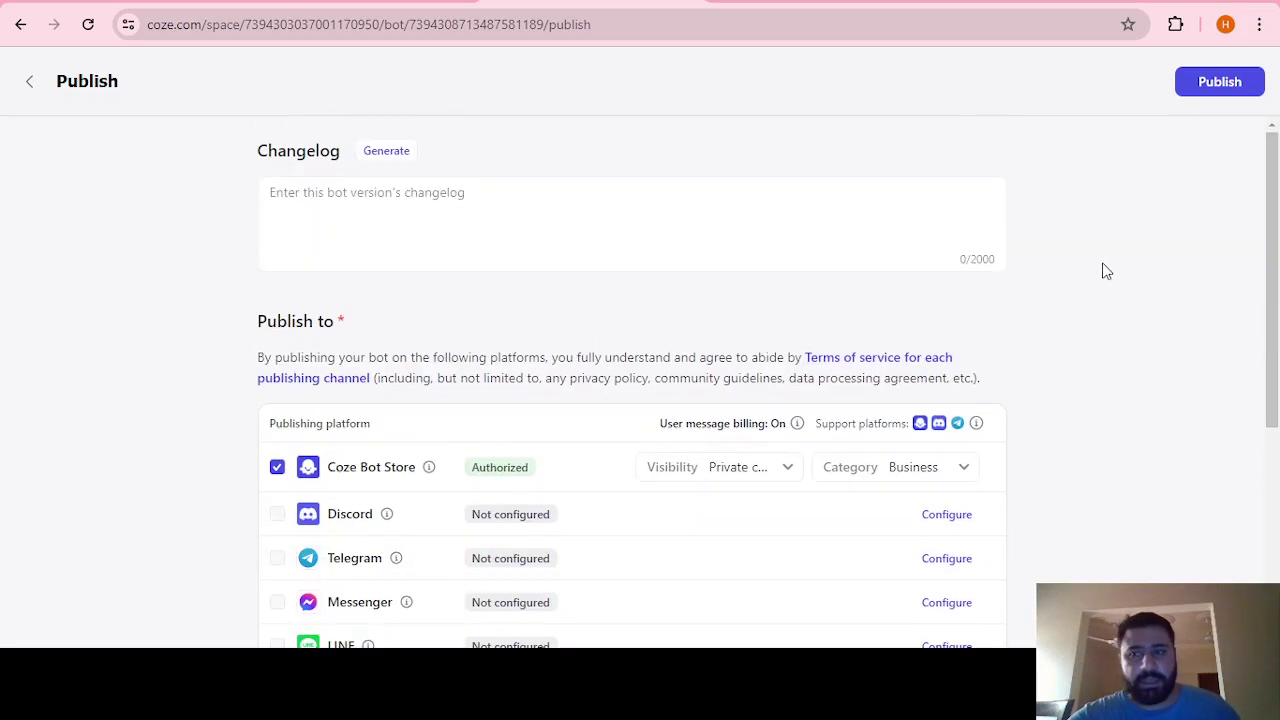
left_click(1212, 82)
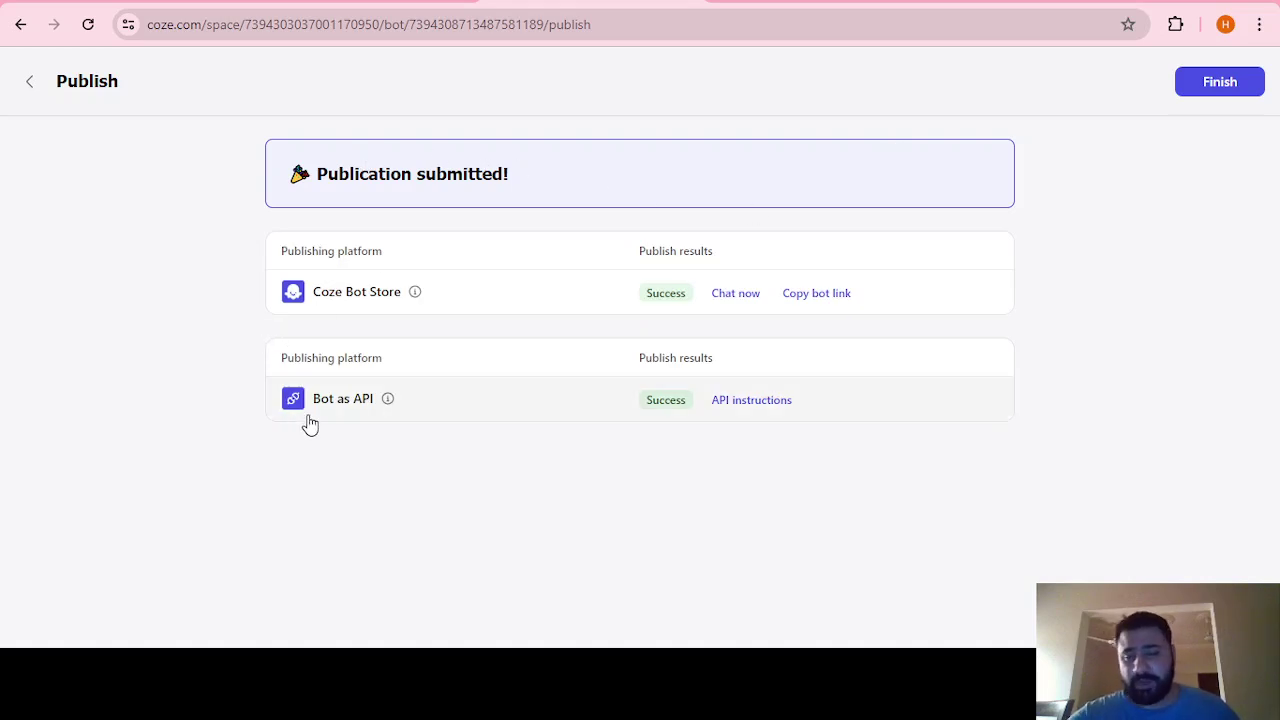
left_click(352, 2)
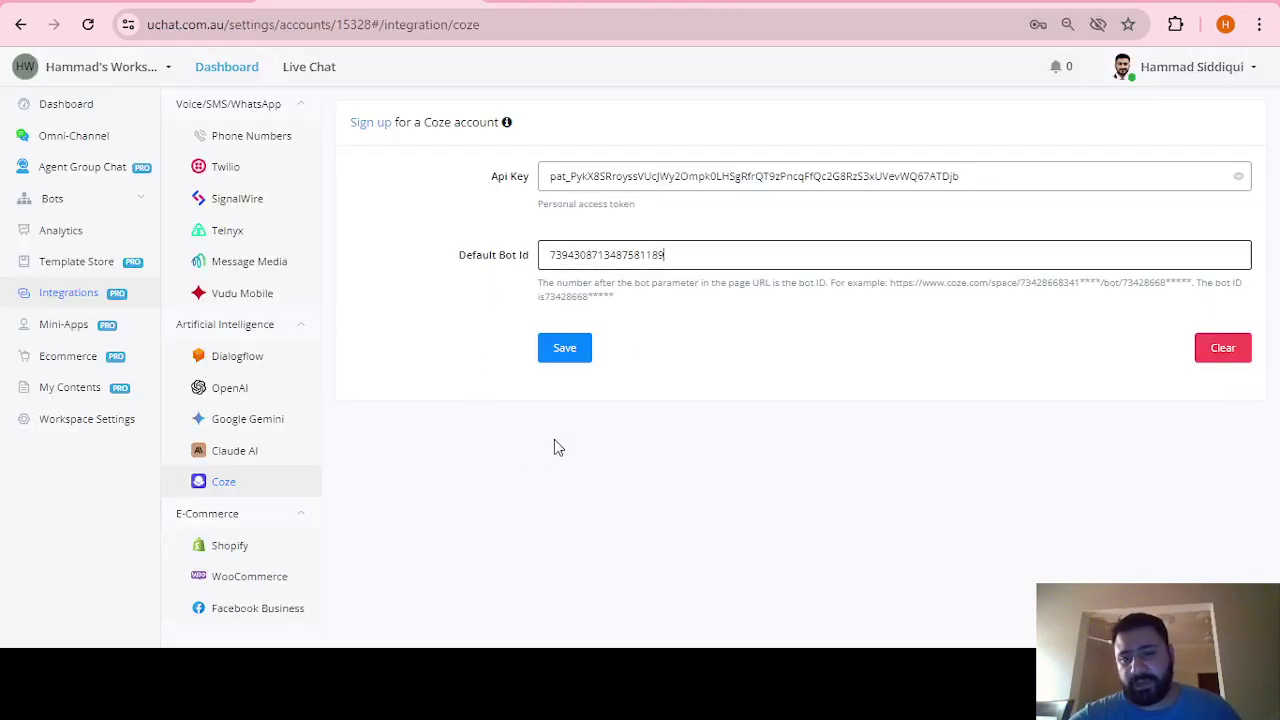
- Save the Coze integration with its API key and default bot ID
left_click(568, 356)
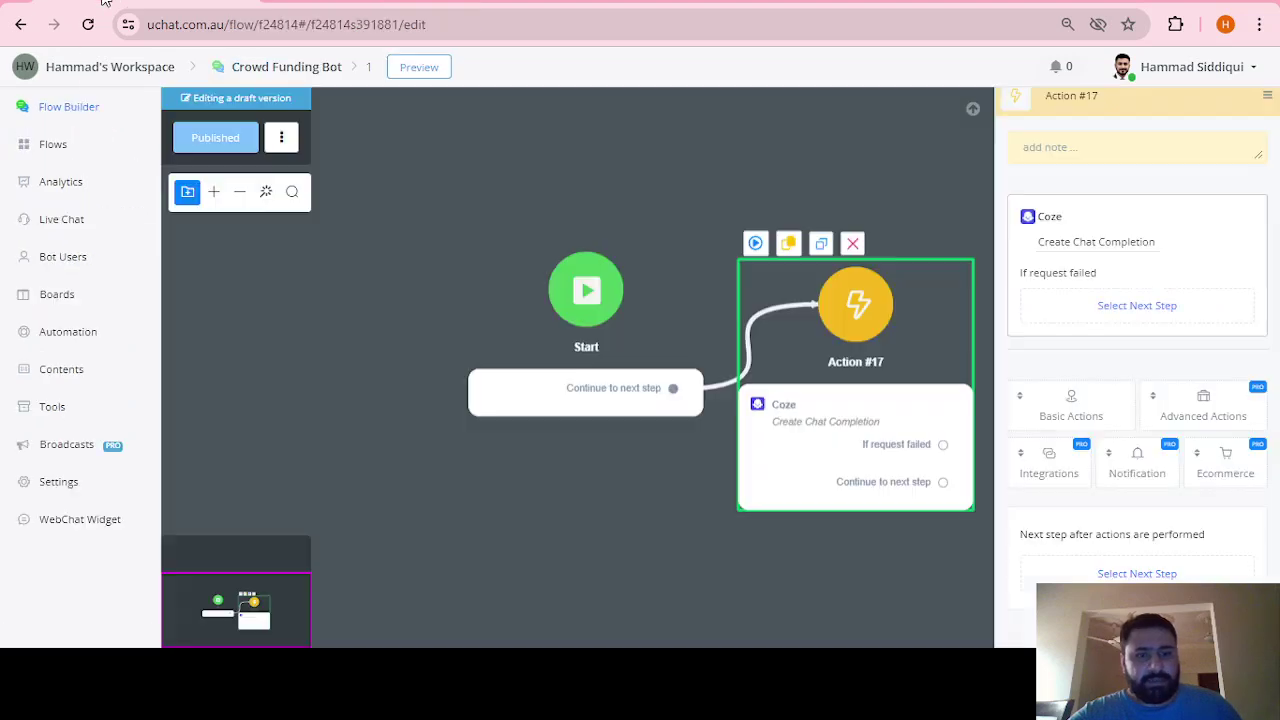
- Reload the flow editor and choose Coze as the integration for Action #17
left_click(88, 24)
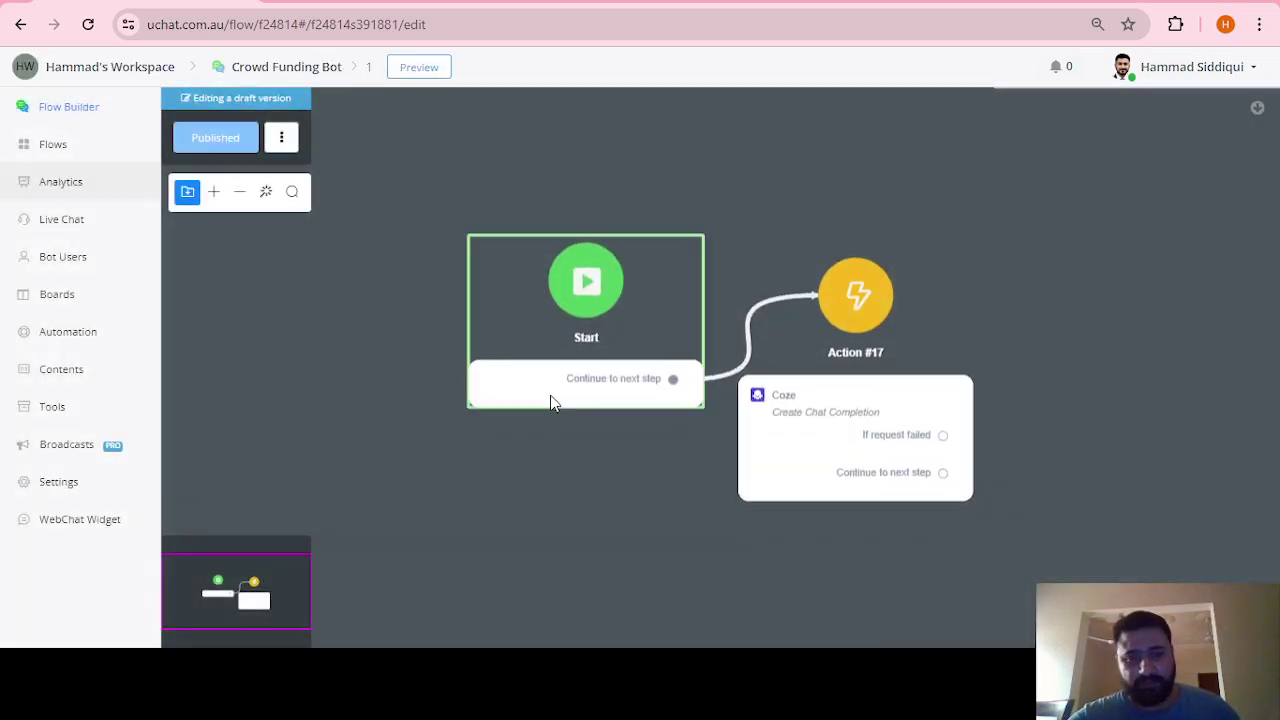
left_click(786, 372)
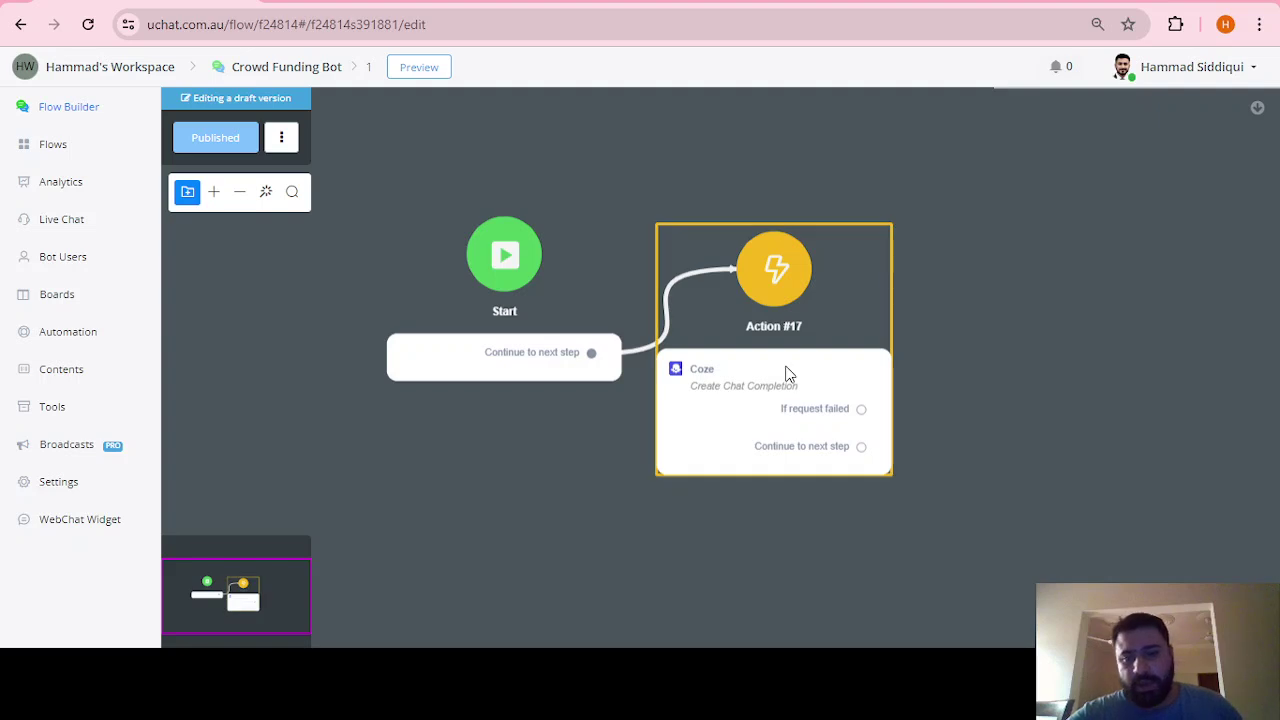
left_click(786, 372)
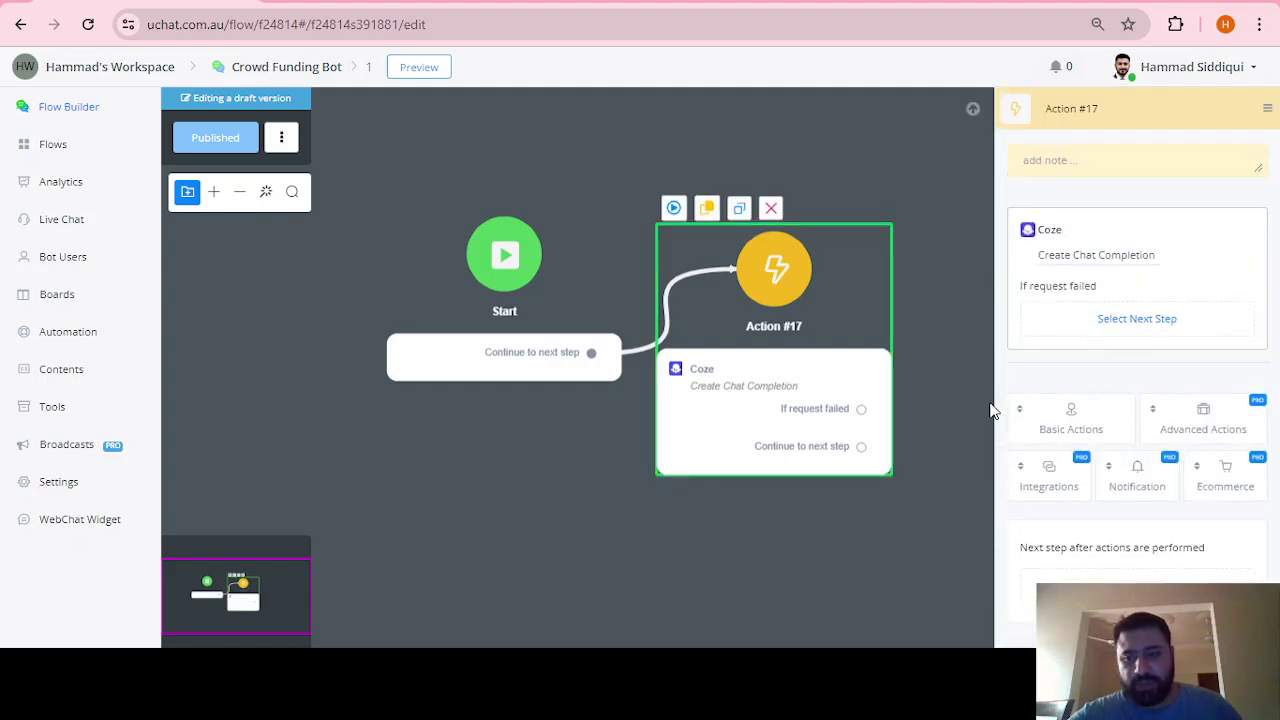
left_click(1025, 470)
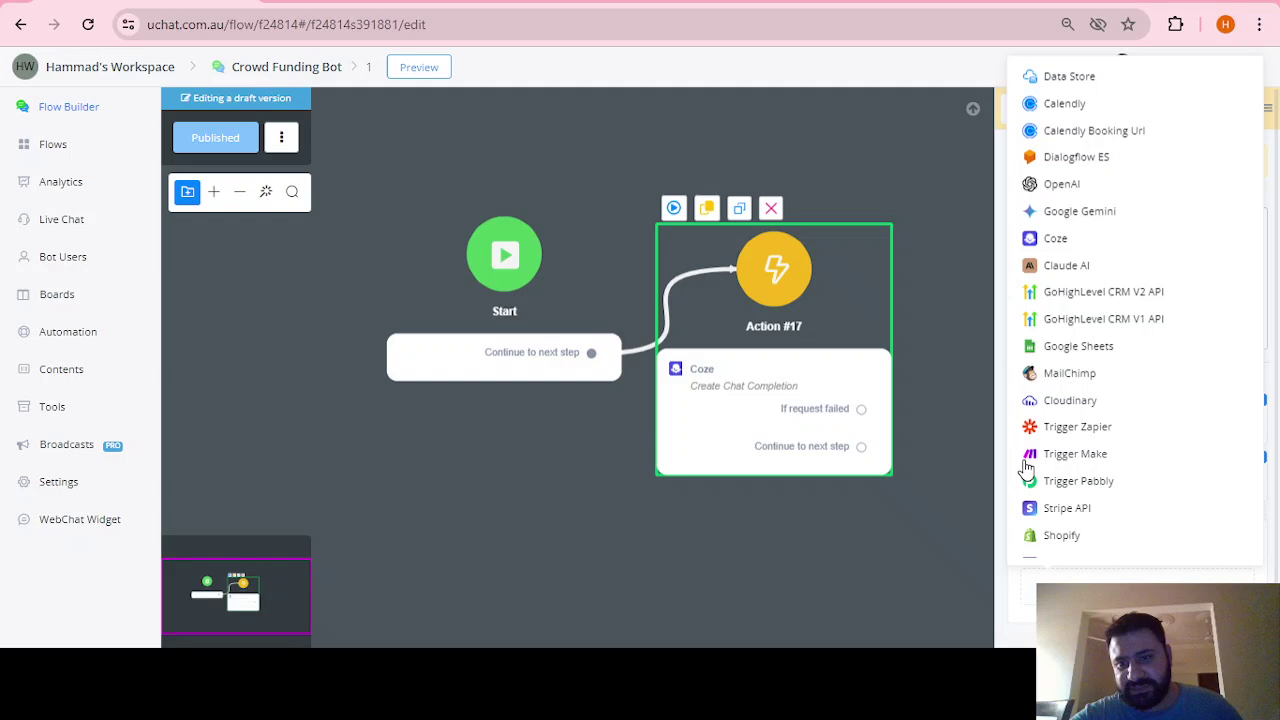
left_click(1033, 240)
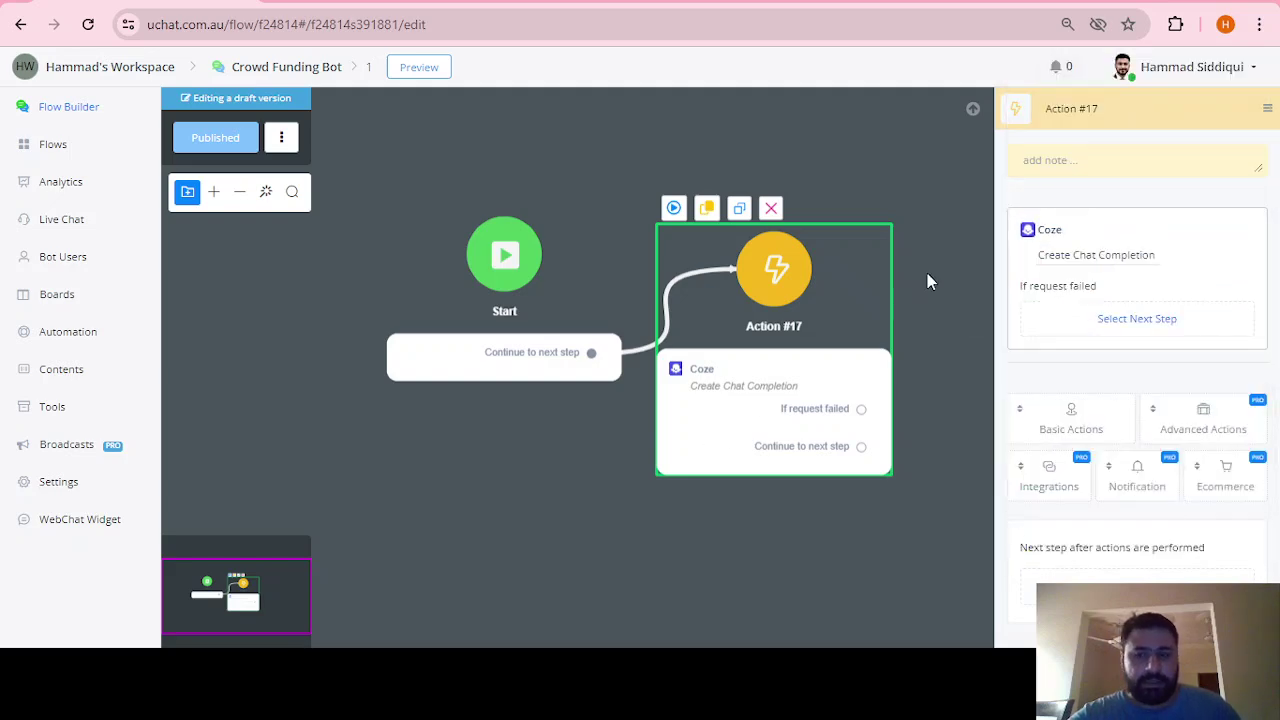
- Open the Coze step's settings and expand its Action dropdown
left_click(1033, 258)
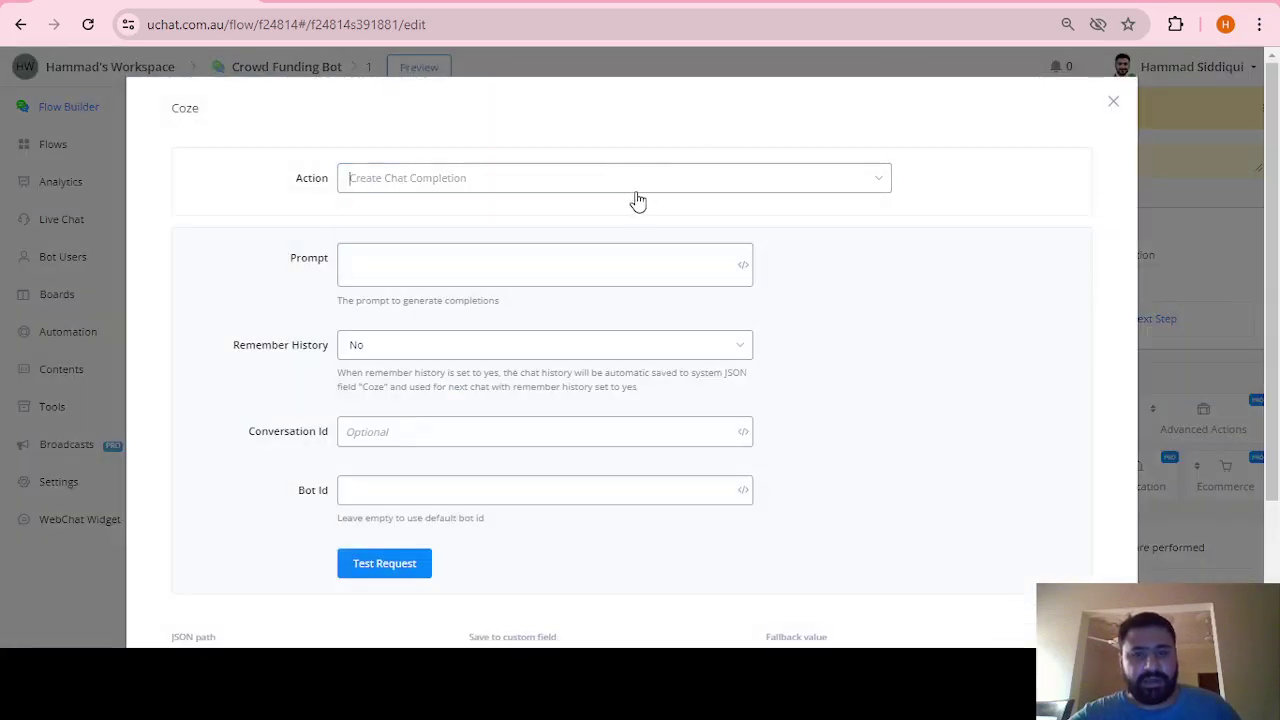
left_click(583, 190)
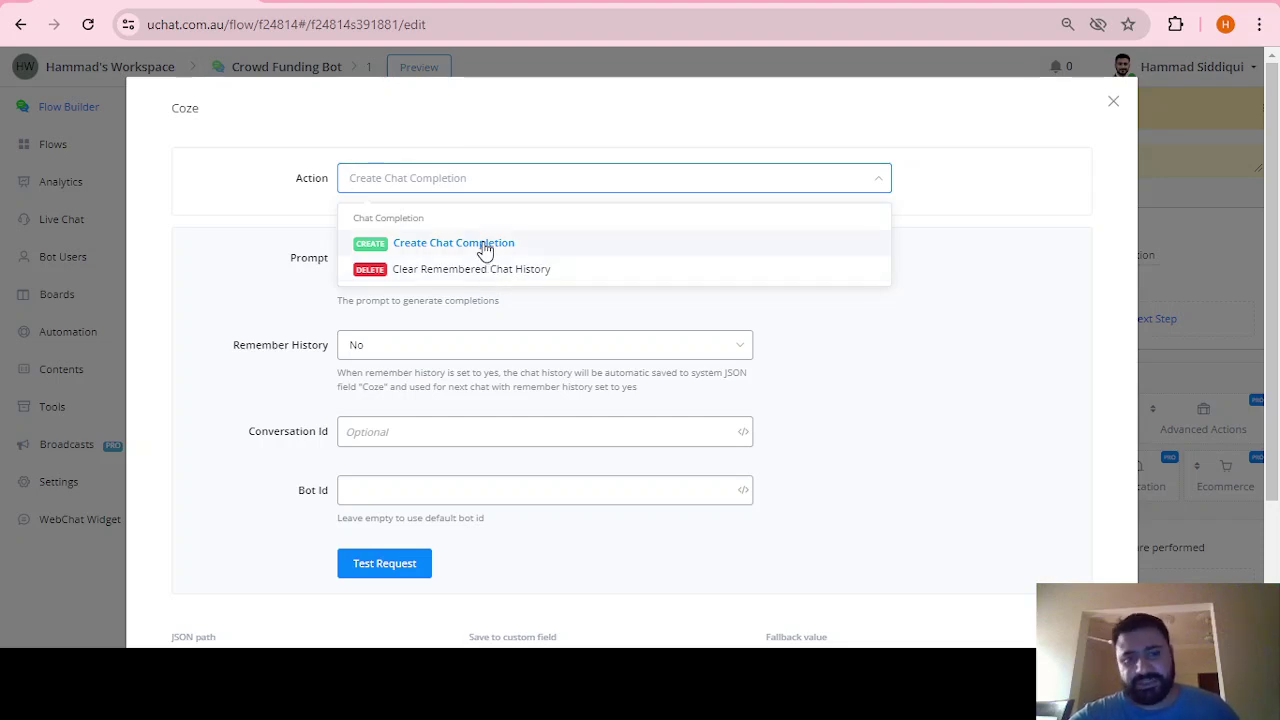
- Select Create Chat Completion with prompt 'Hey how are you can you tell me a bit about yourself'
left_click(485, 248)
scroll(600, 323, "down", 1)
left_click(552, 208)
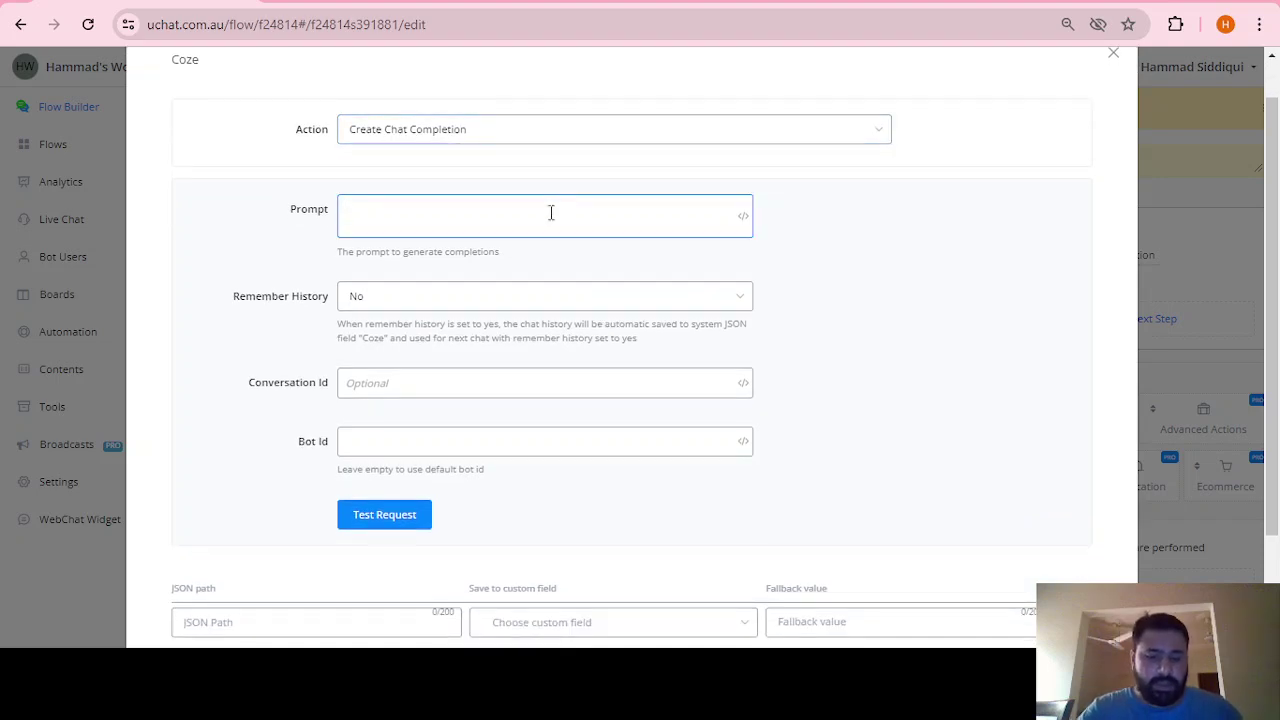
type("Hey how are yo")
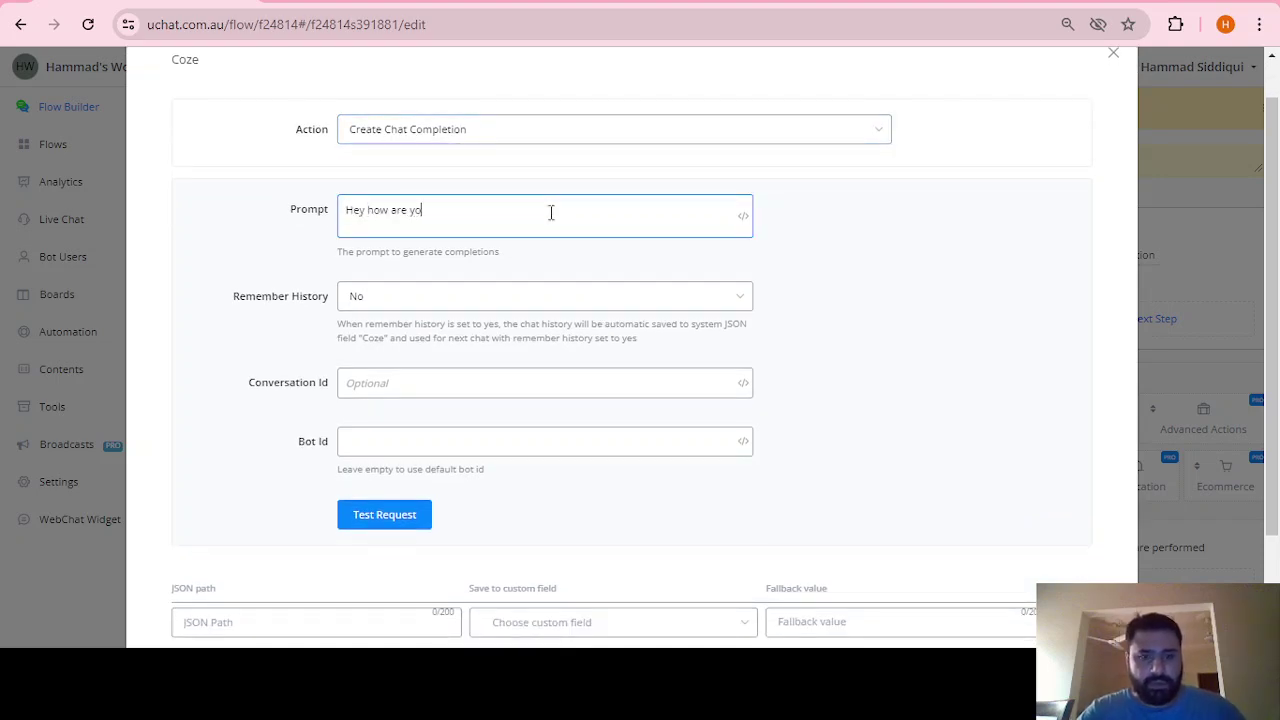
type("u can you tell me ")
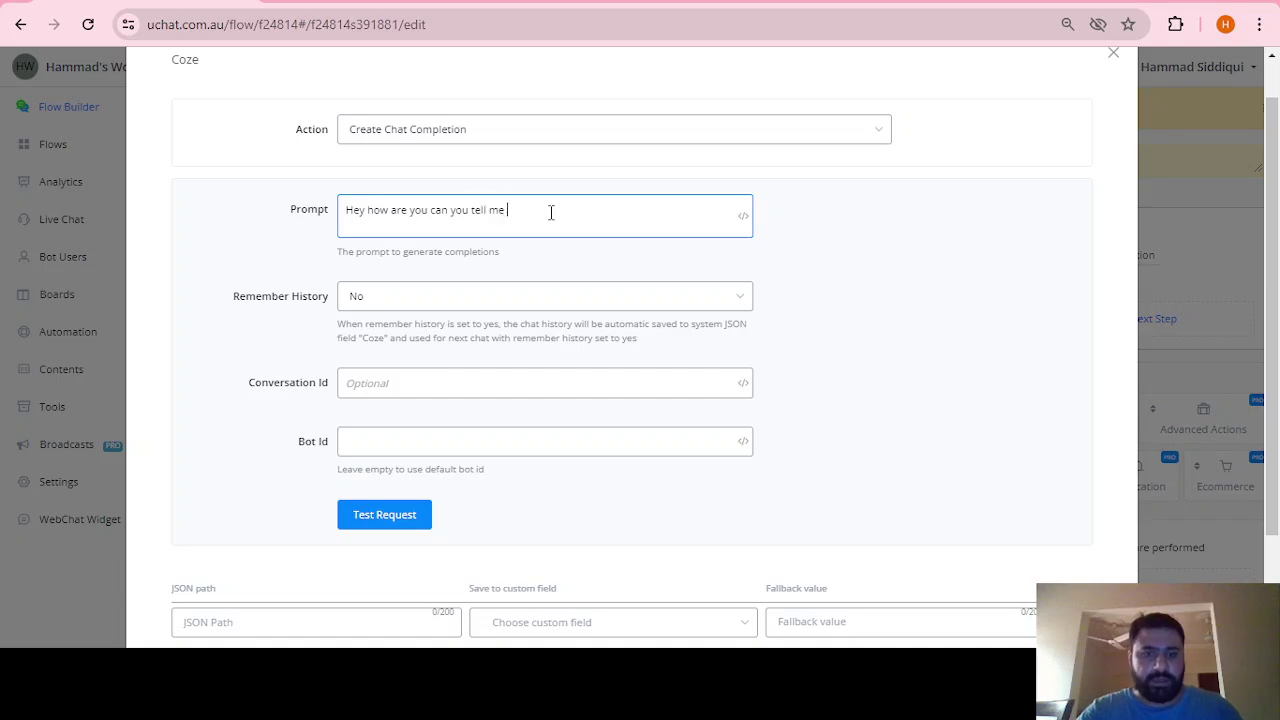
type("a bit about yourself")
left_click(931, 249)
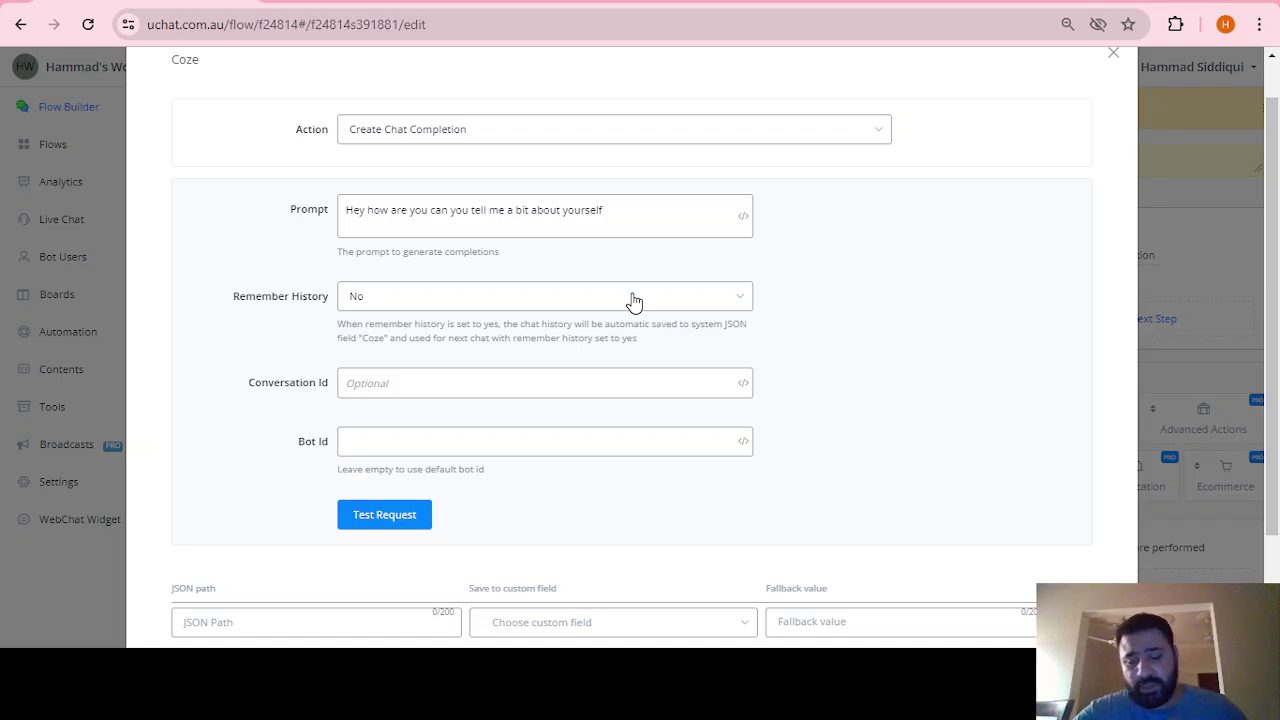
- Leave the Conversation Id and Bot Id fields blank to use the default bot
scroll(632, 300, "down", 1)
scroll(632, 300, "down", 1)
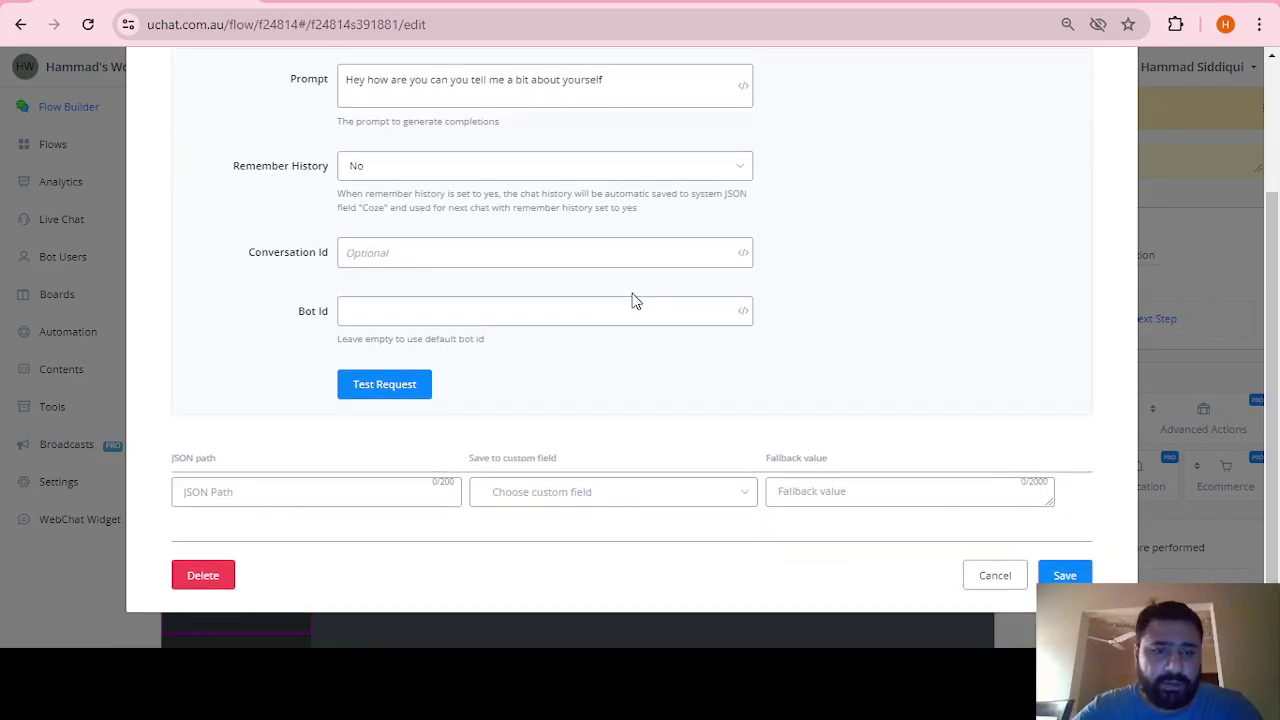
left_click(350, 253)
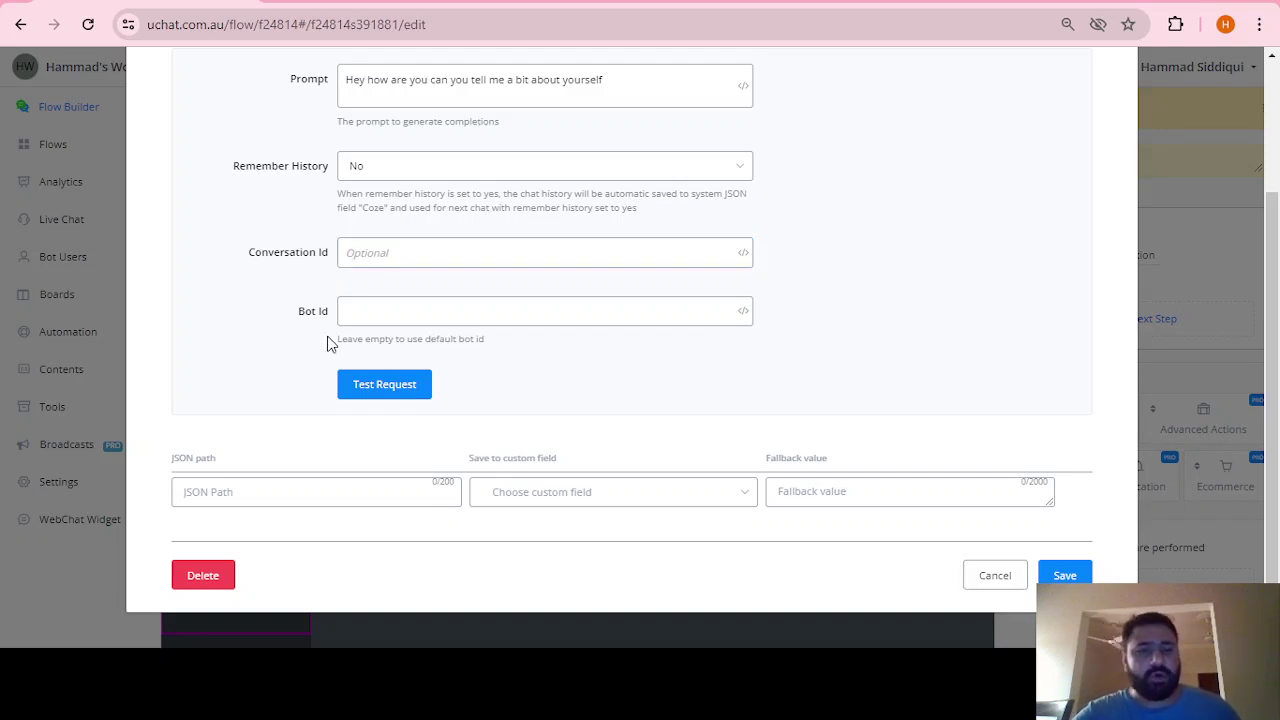
left_click(352, 313)
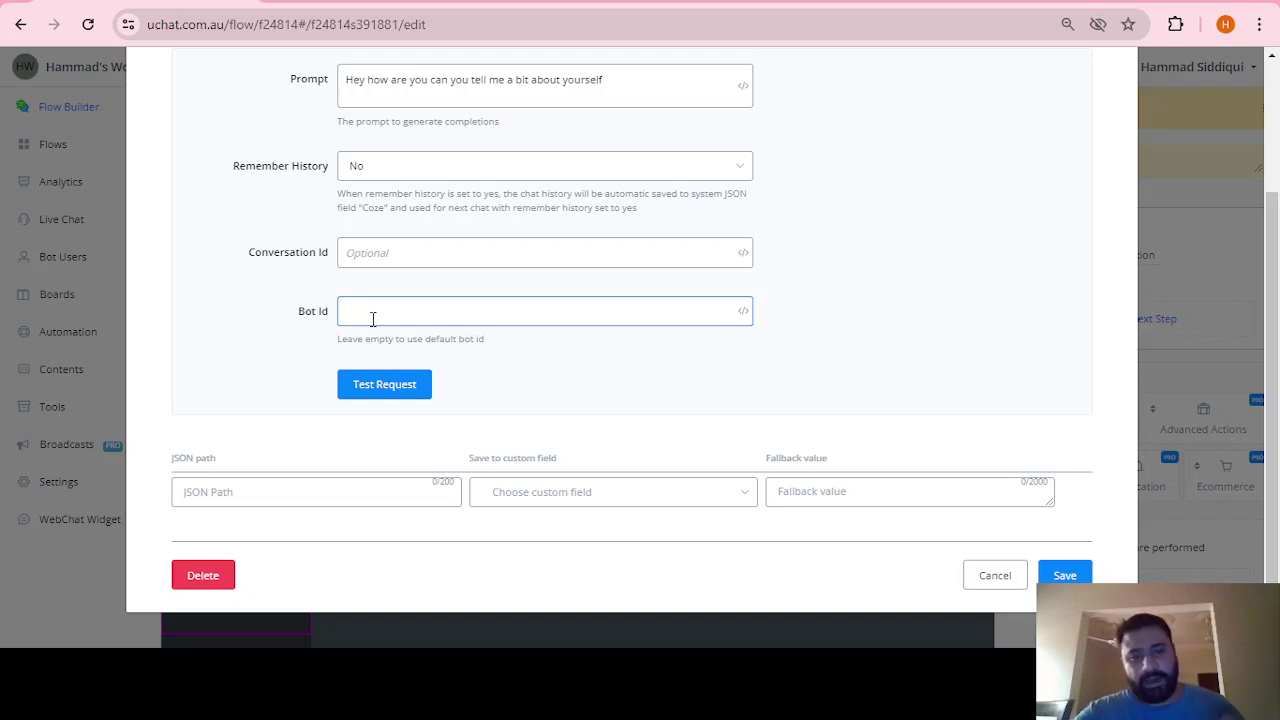
left_click(422, 336)
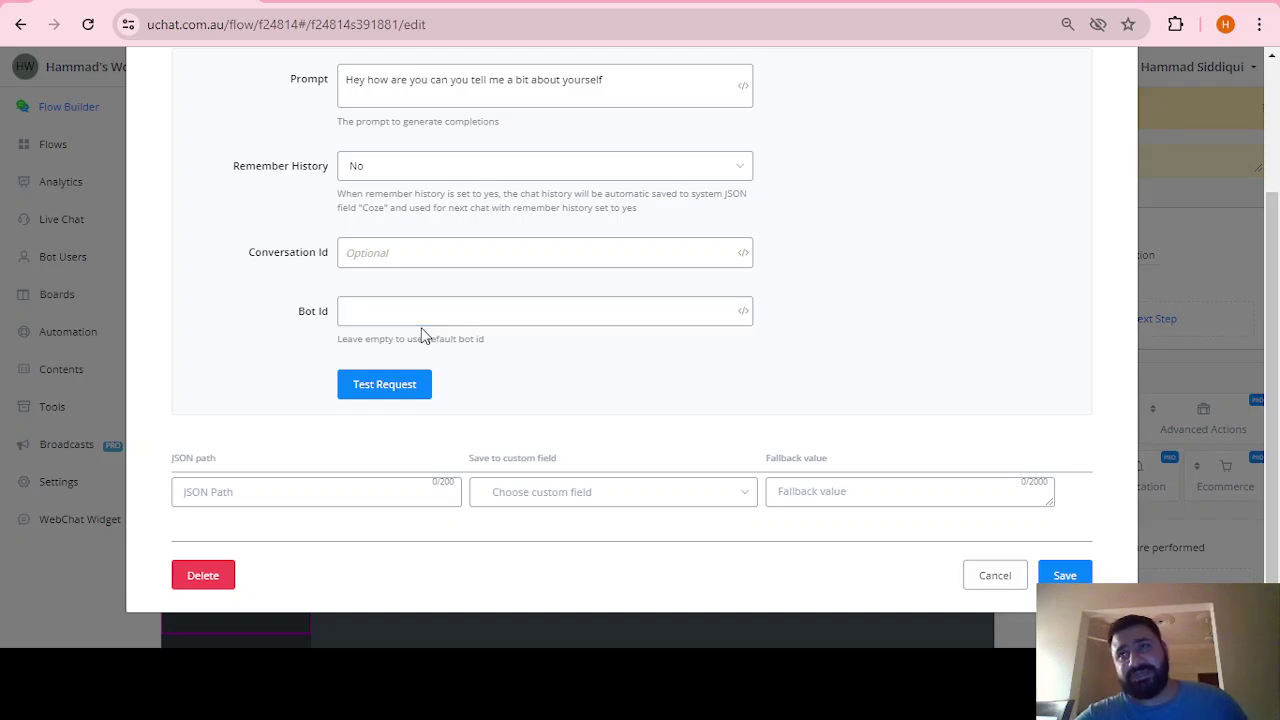
- Send a test request and review the 200 response's sample JSON with the bot's reply
left_click(414, 390)
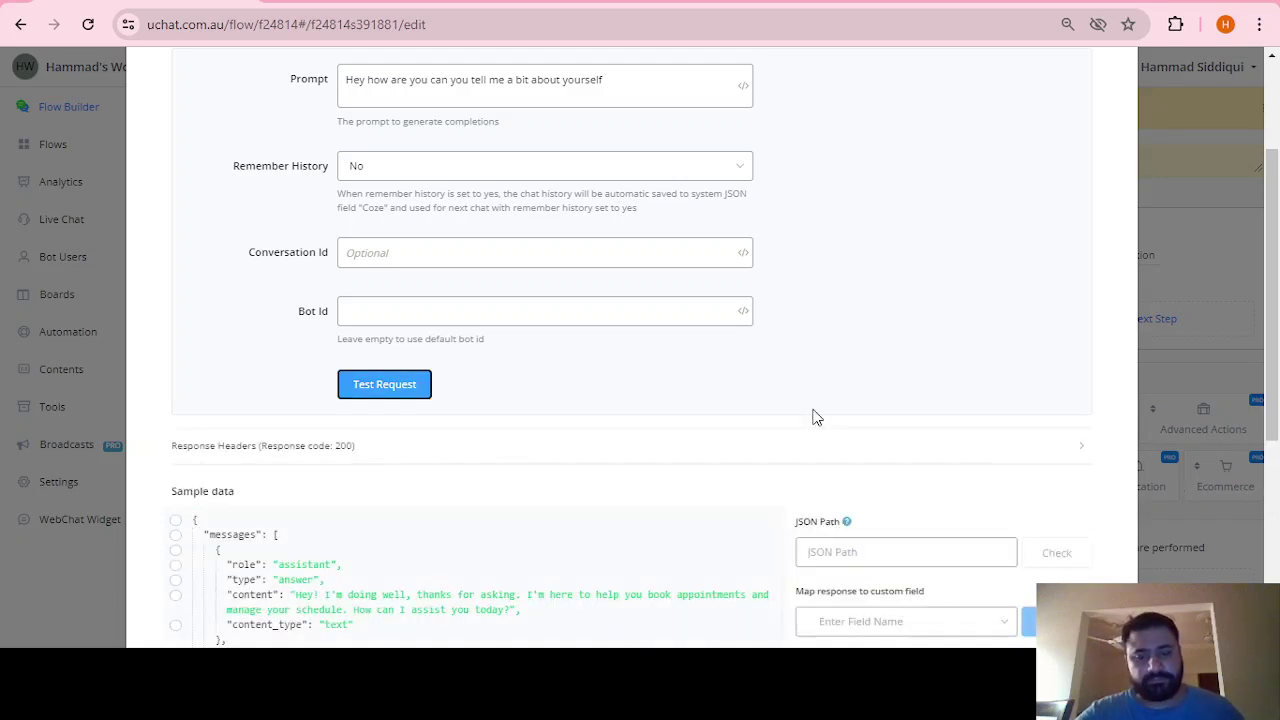
scroll(812, 417, "down", 3)
scroll(377, 316, "down", 1)
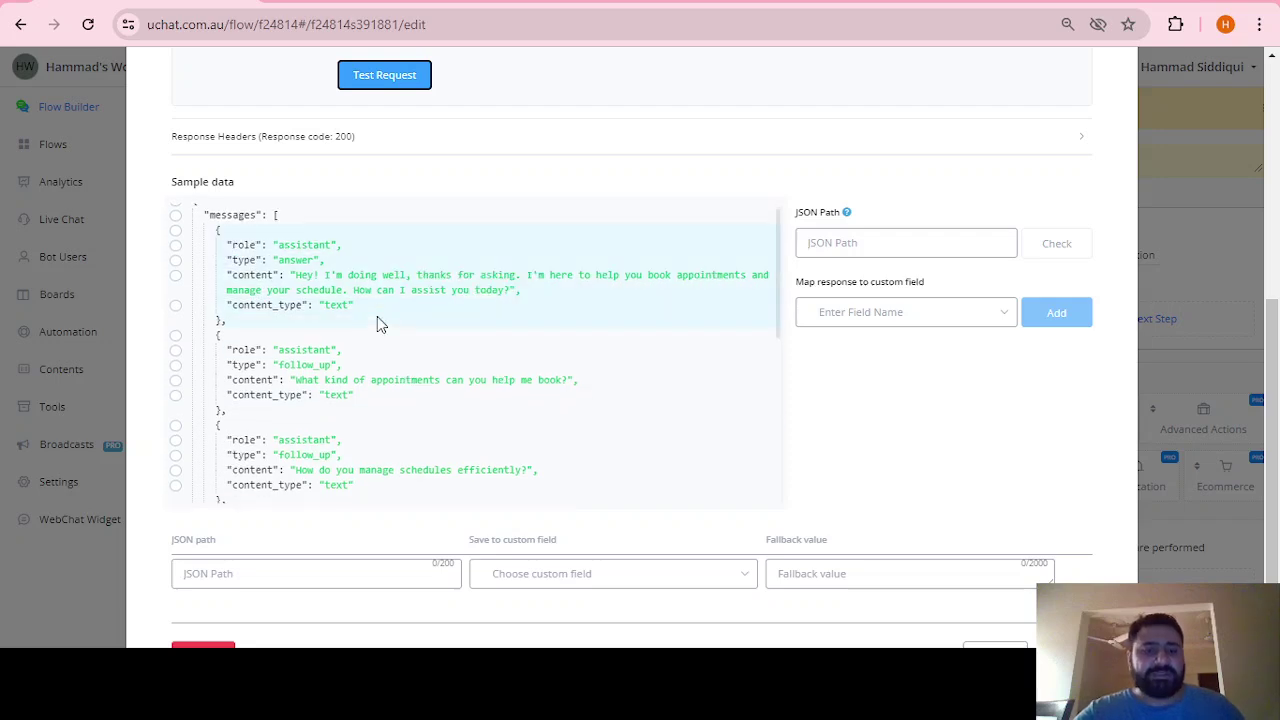
scroll(307, 304, "down", 2)
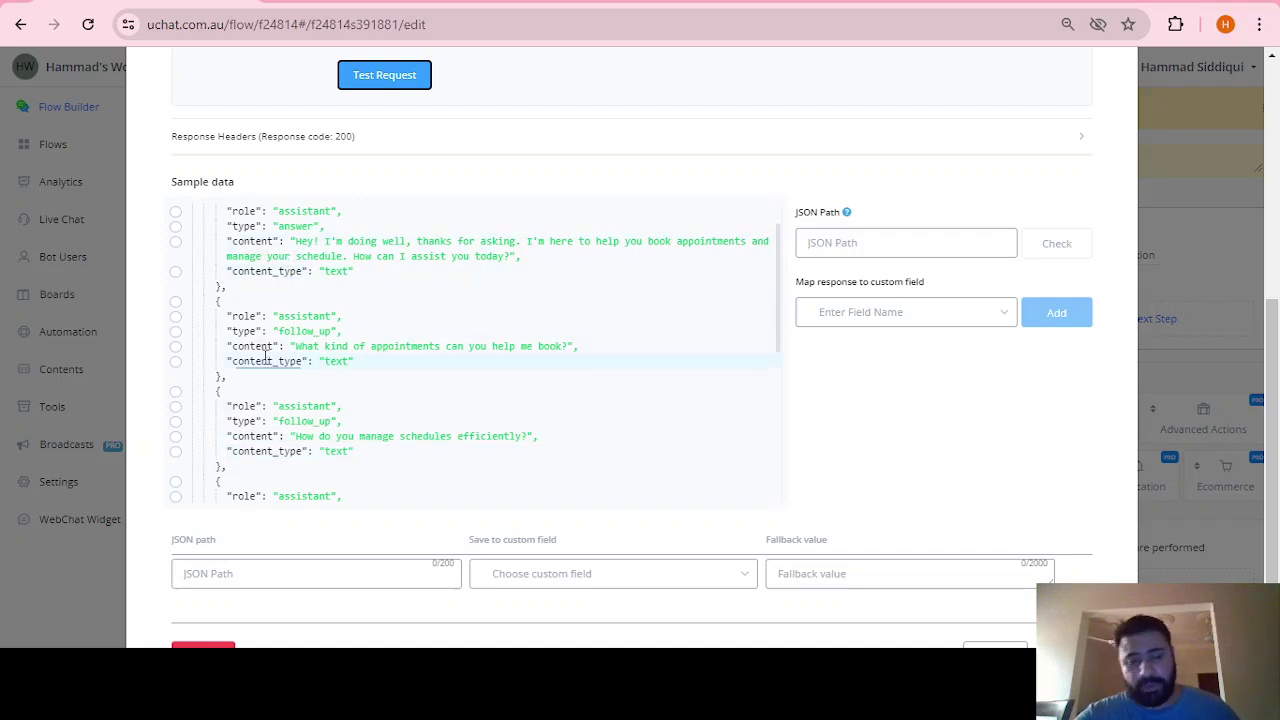
scroll(421, 215, "down", 1)
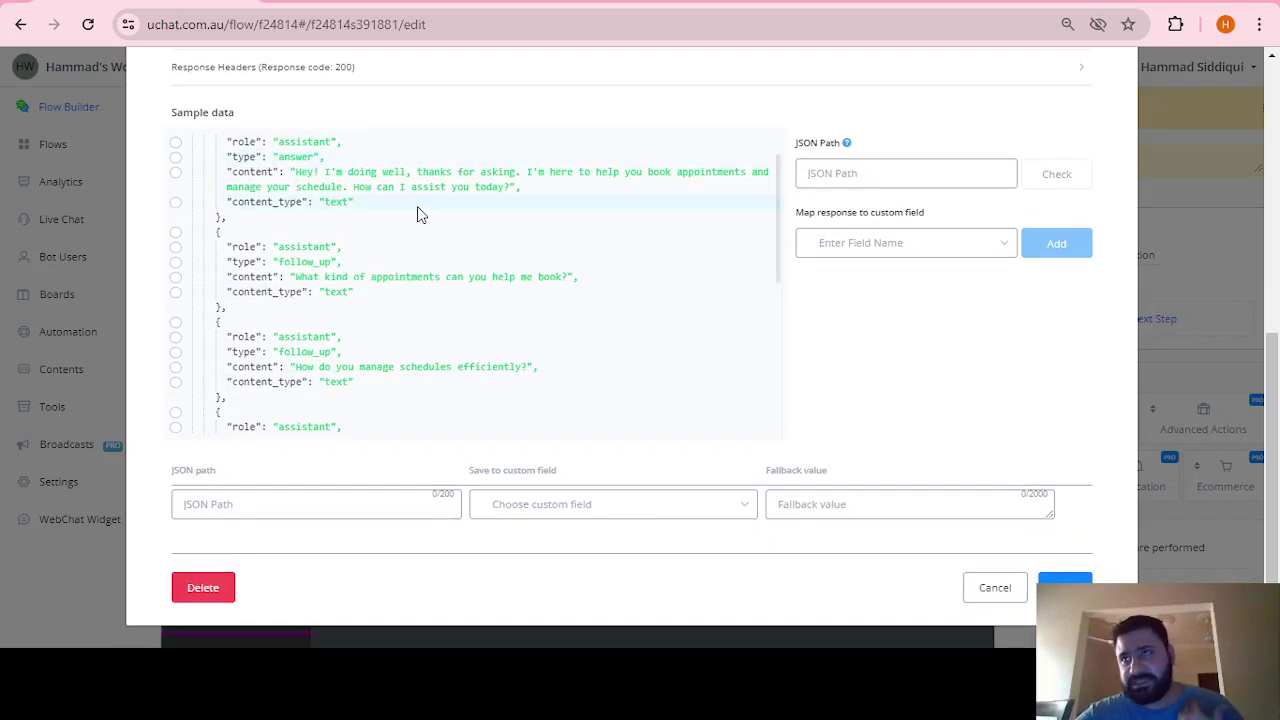